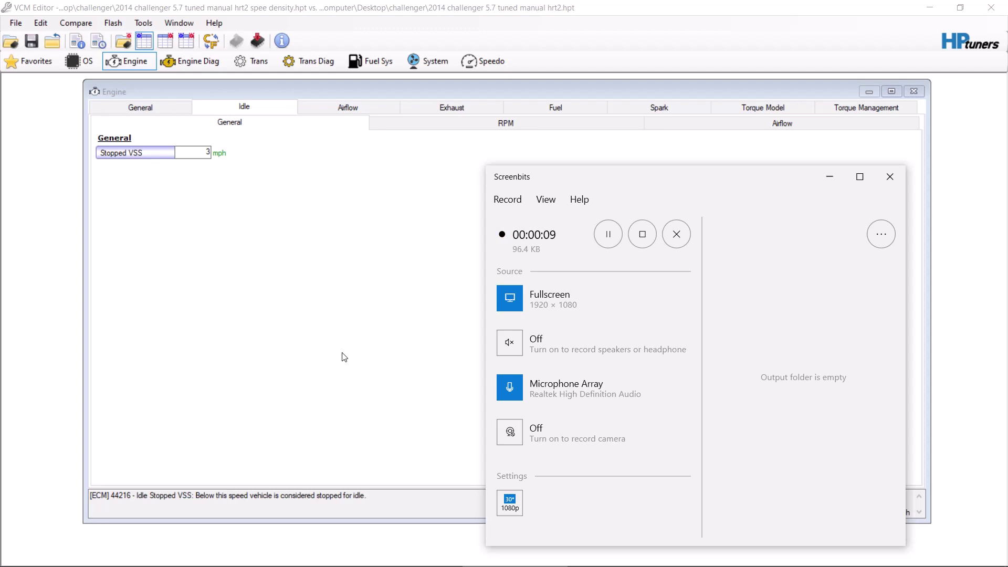
Step: Bring the VCM Editor window with the Engine Idle General page to the front
click(343, 357)
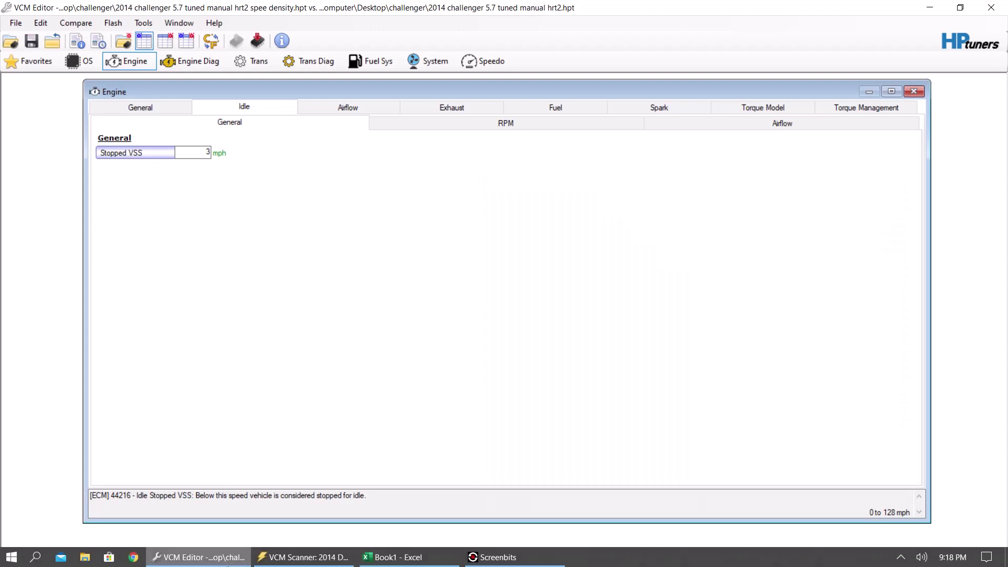
mouse_move(229, 564)
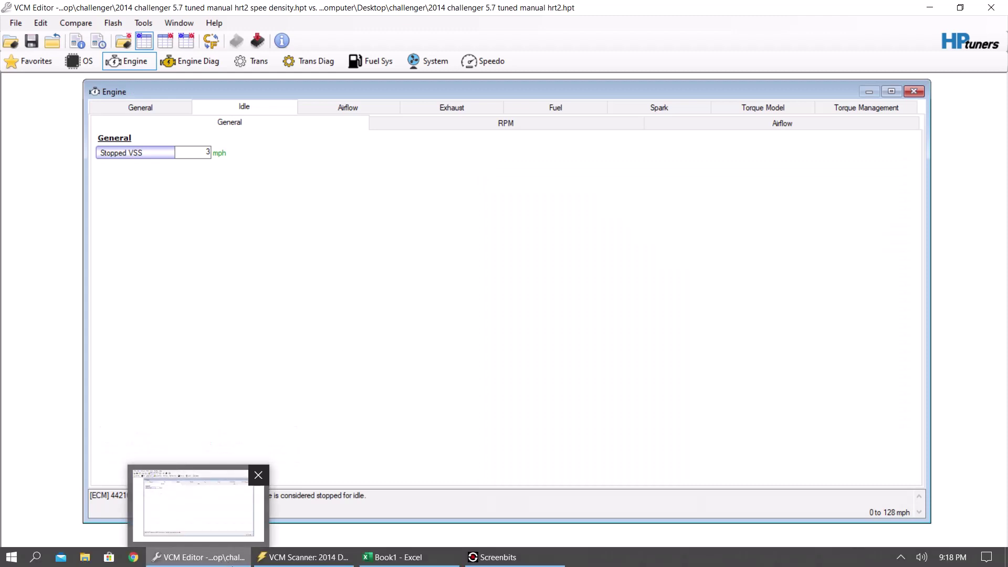
mouse_move(317, 547)
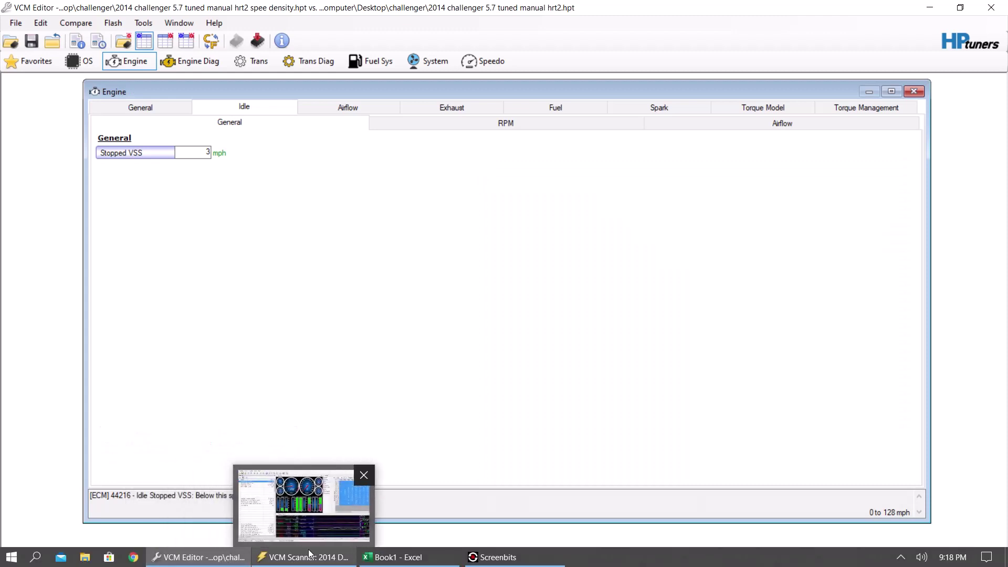
mouse_move(414, 565)
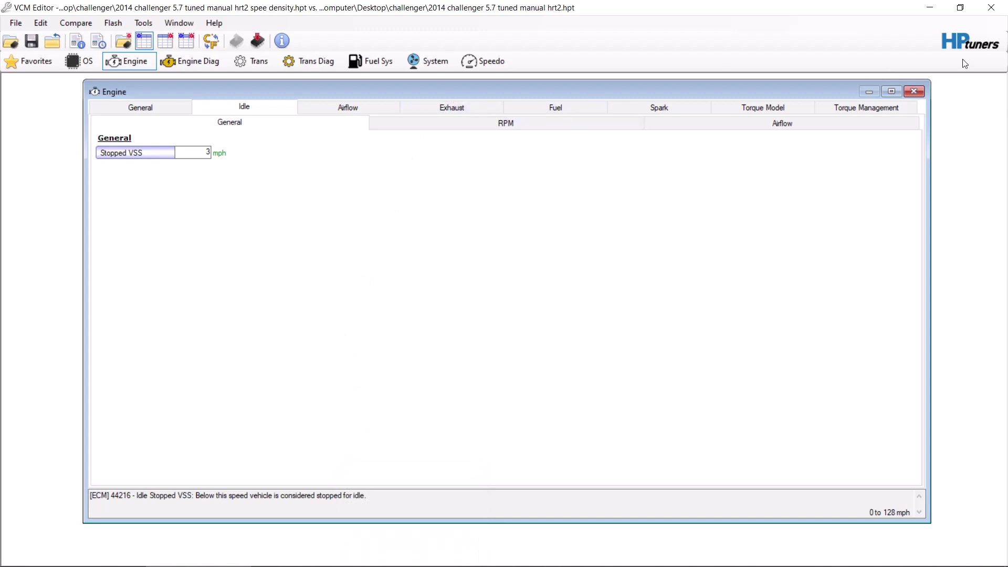
Step: Show the Airflow Speed Density page listing the VE Bank 1 and VE Bank 2 tables
click(350, 105)
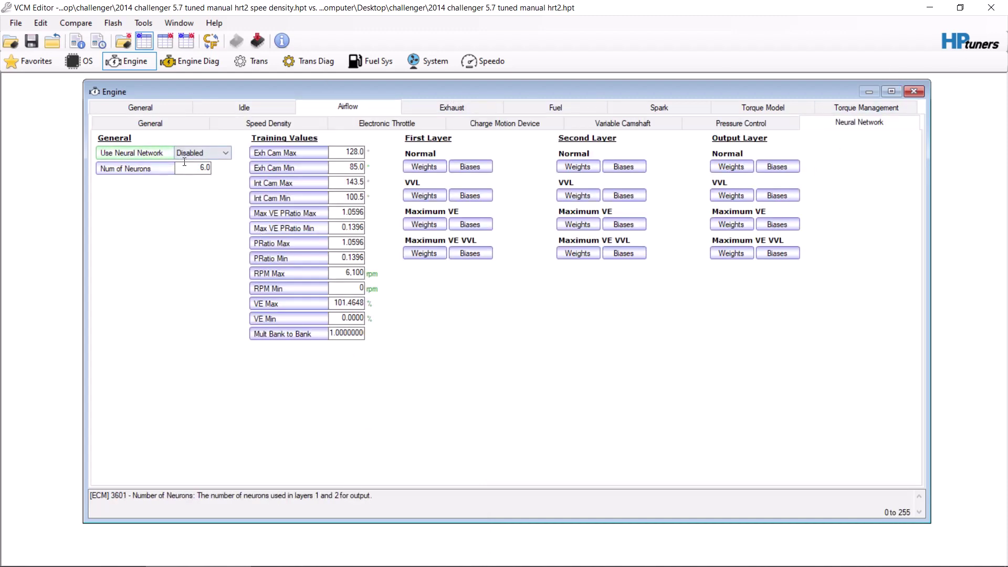
click(251, 124)
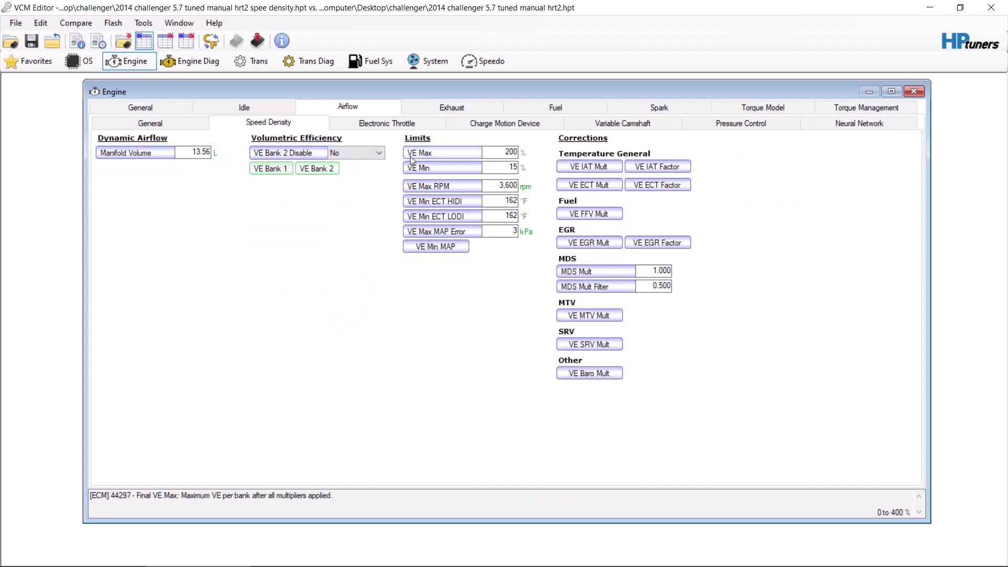
Step: Set the Fuel Cutoff DFCO Enable ECT to 300 °F
click(464, 111)
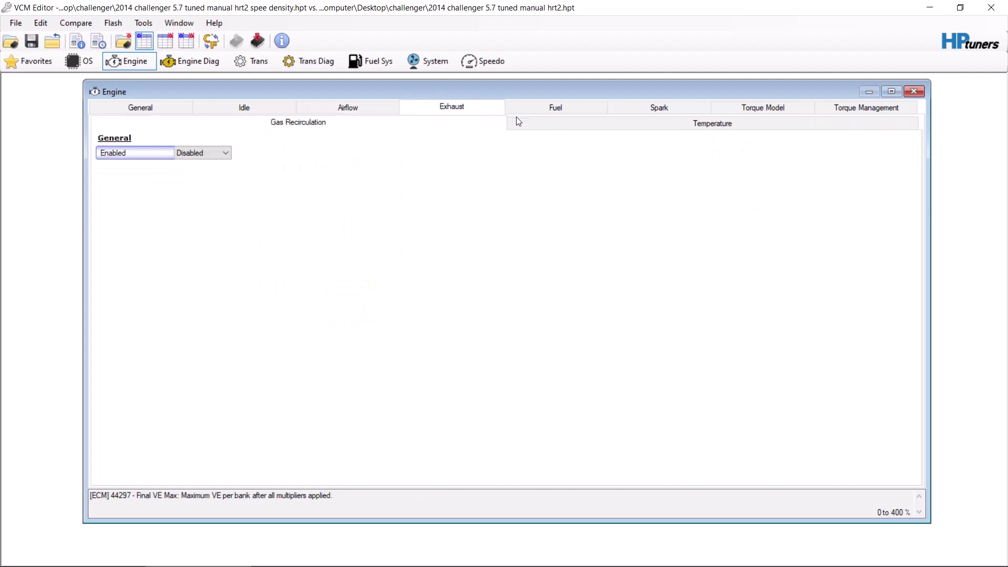
click(568, 113)
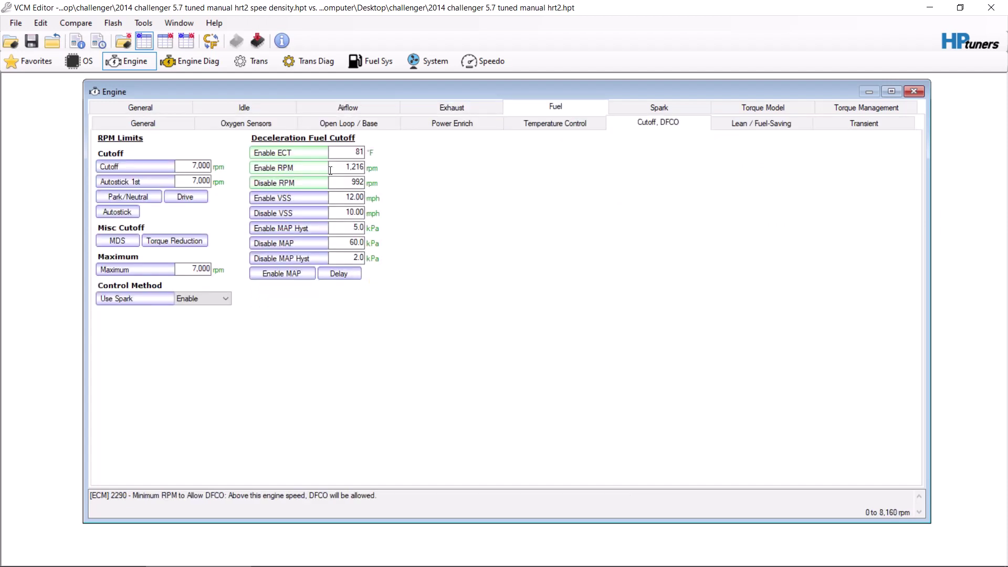
double_click(357, 151)
text(300)
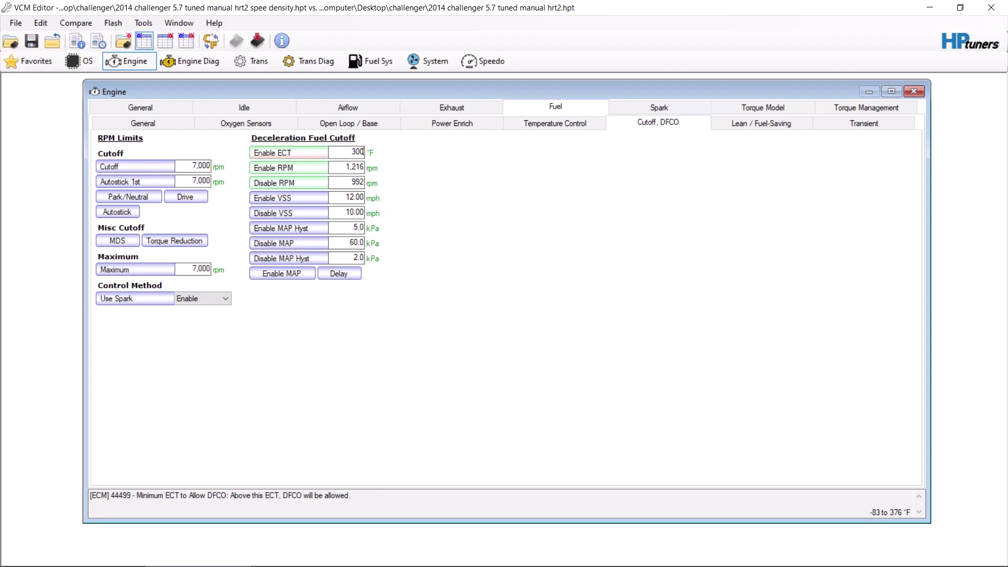
Step: Set every cell of the FA COT/EOT Max Enrich table to 0
click(581, 124)
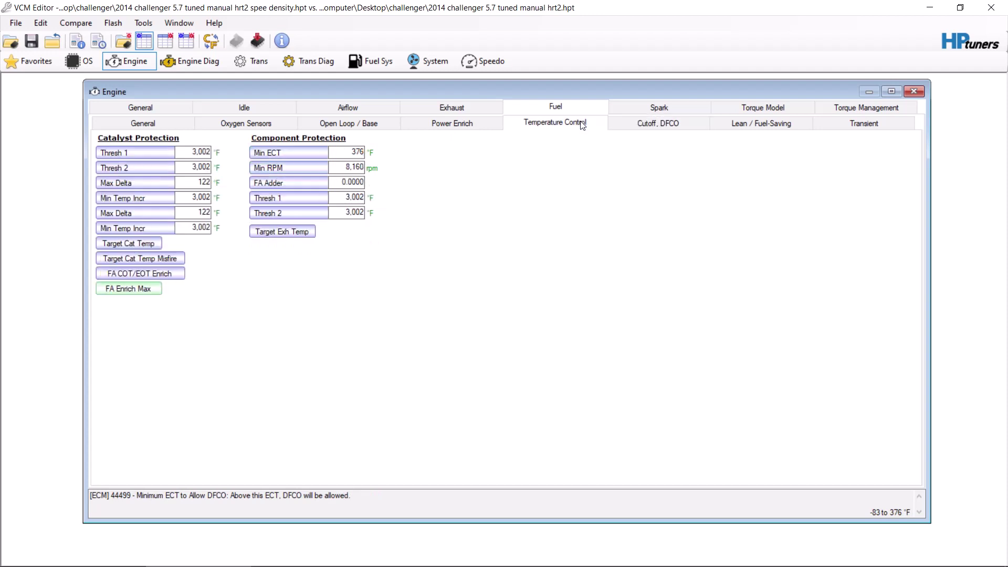
click(113, 289)
drag(80, 201, 341, 281)
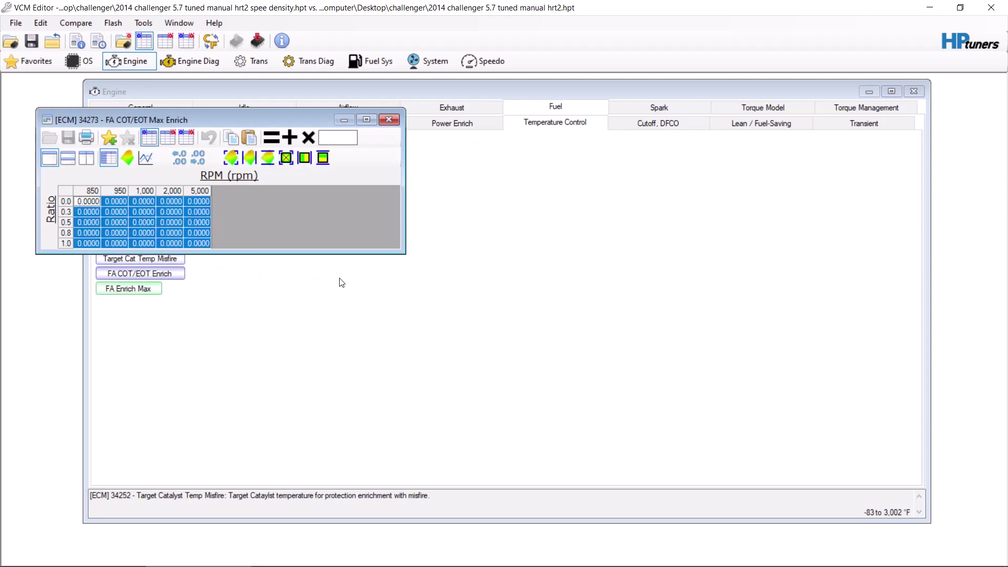
click(337, 134)
text(0)
click(271, 138)
click(393, 118)
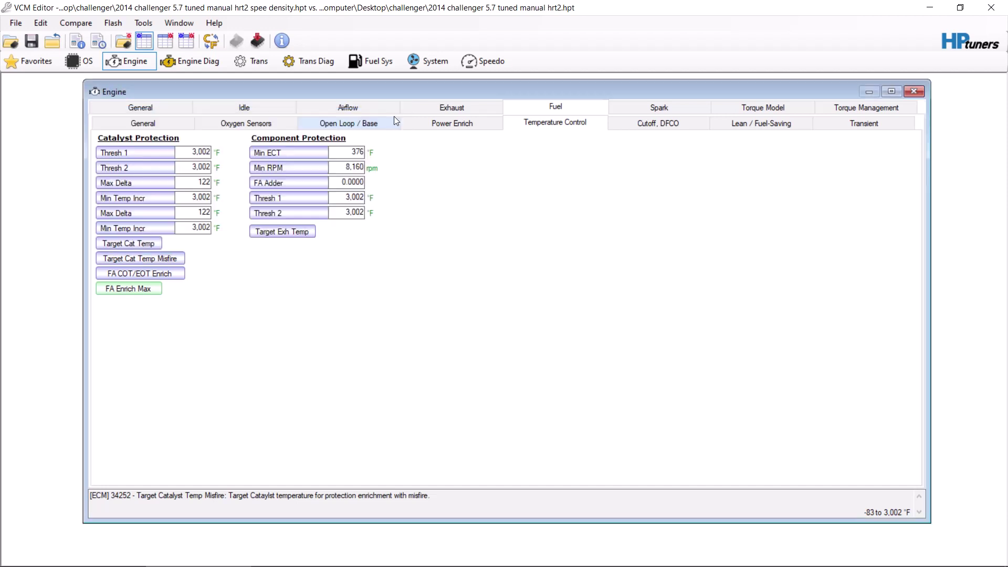
click(648, 128)
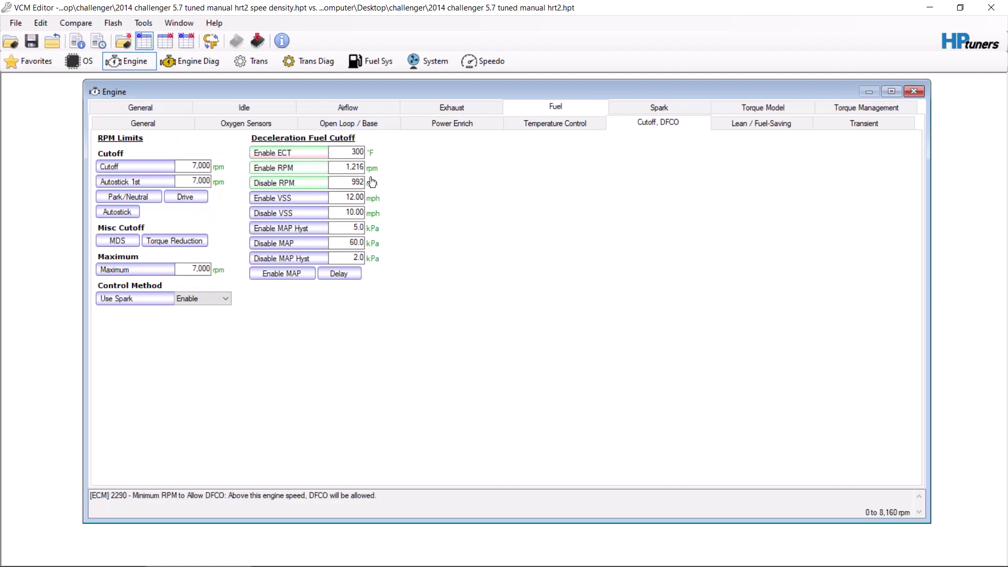
Step: In VCM Scanner, open Graph Layout for the B1 LTFT+STFT histogram and select B1
mouse_move(210, 564)
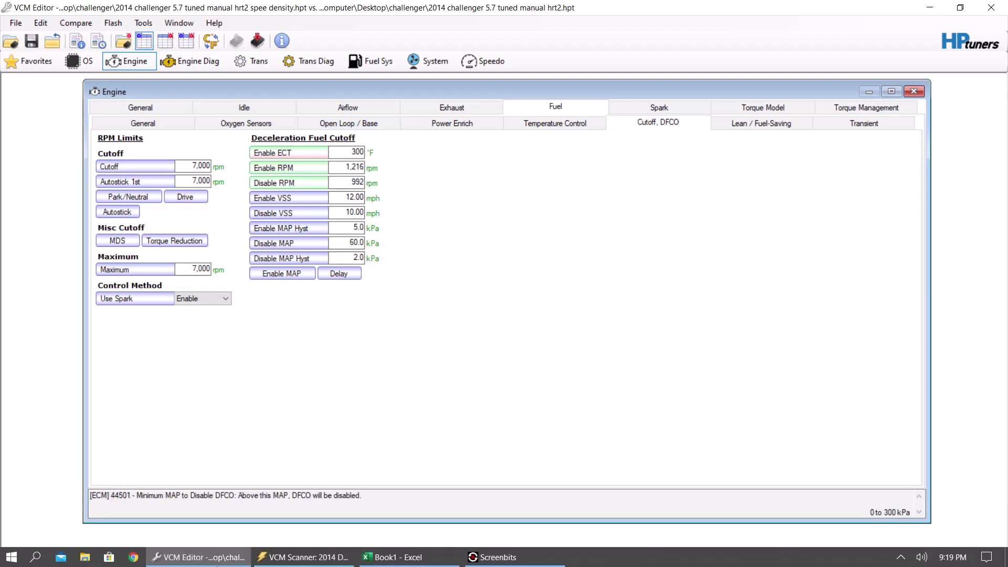
click(302, 559)
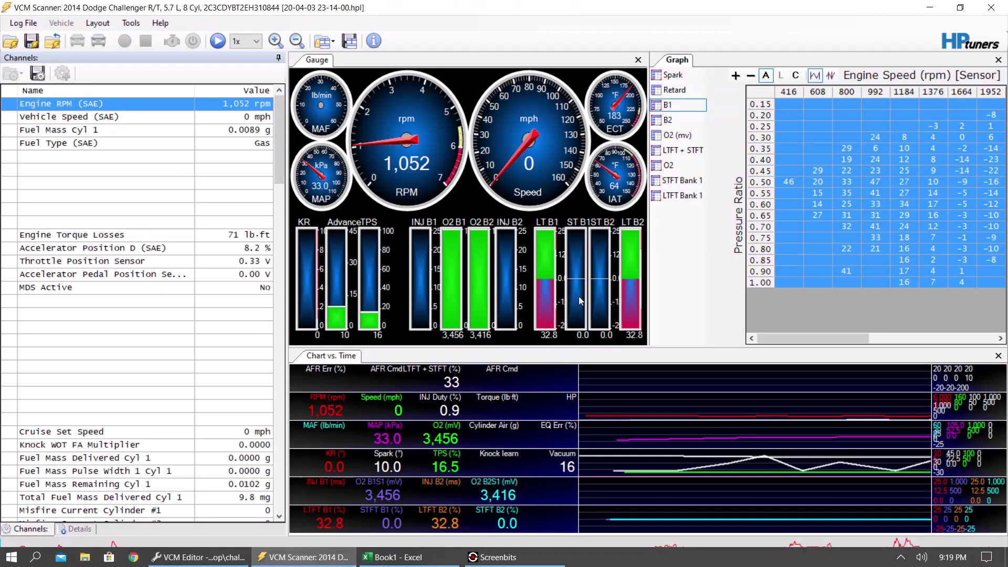
right_click(685, 109)
click(730, 149)
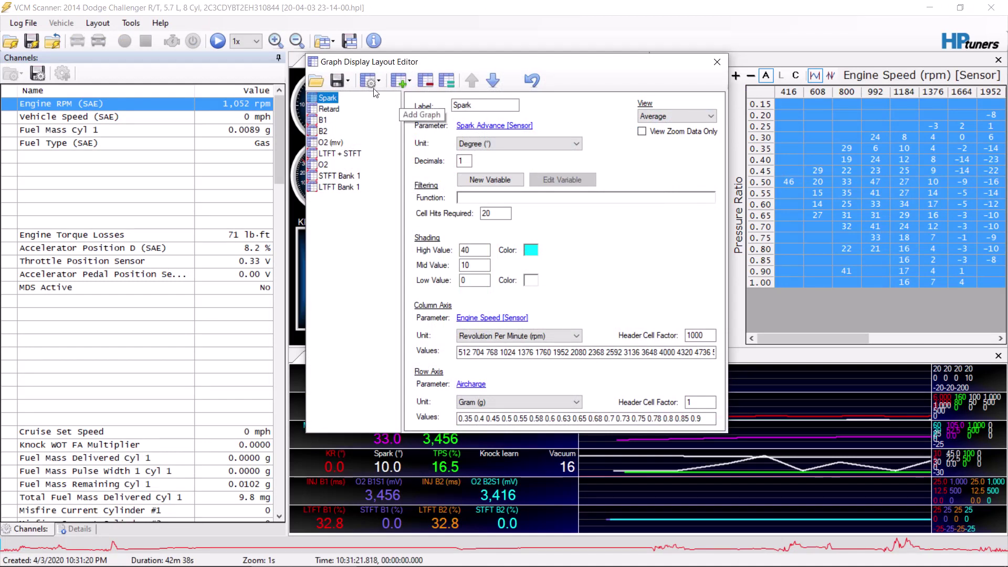
click(323, 120)
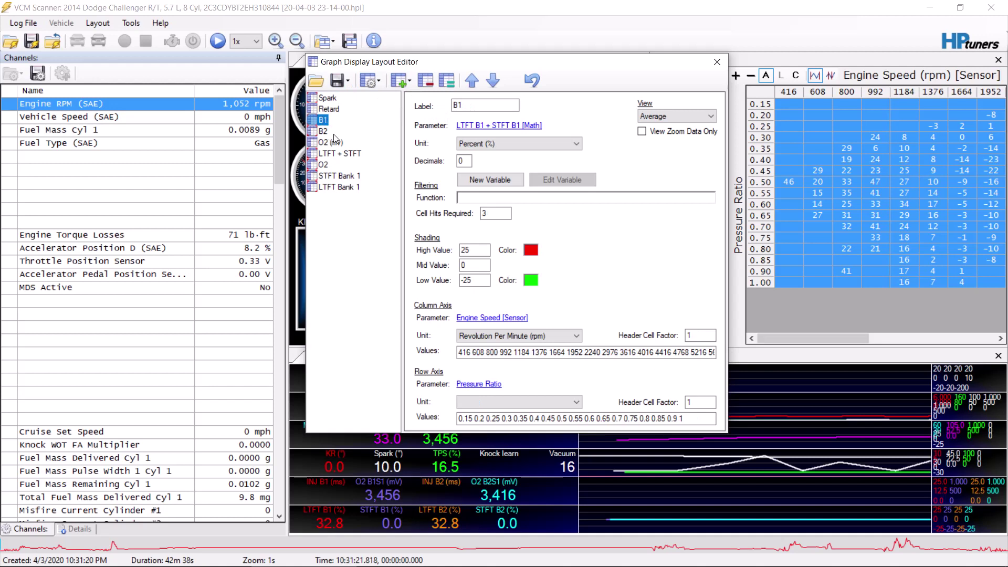
click(324, 132)
click(323, 121)
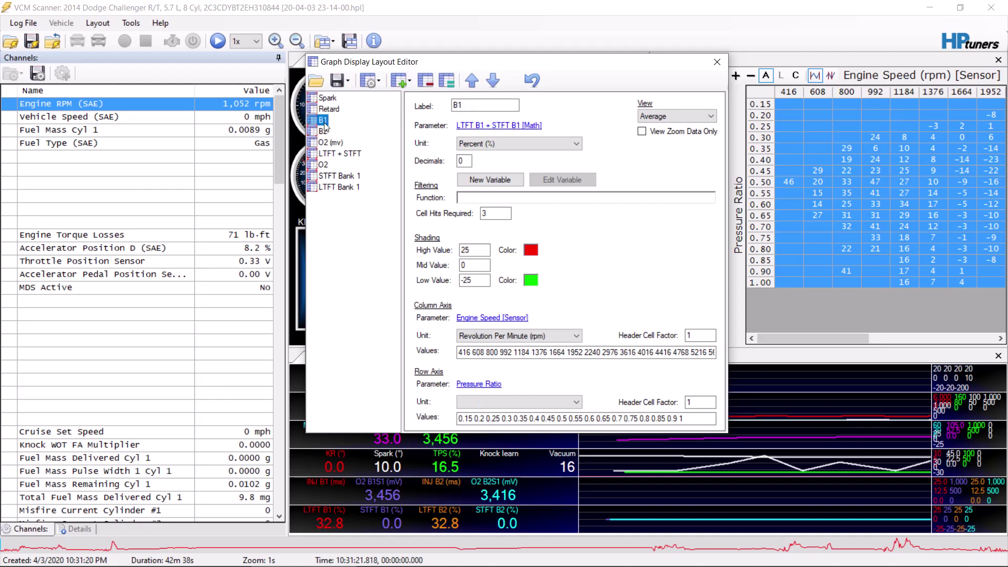
click(497, 106)
Step: Open the VE Bank 1 table in VCM Editor and view its cell options
mouse_move(268, 564)
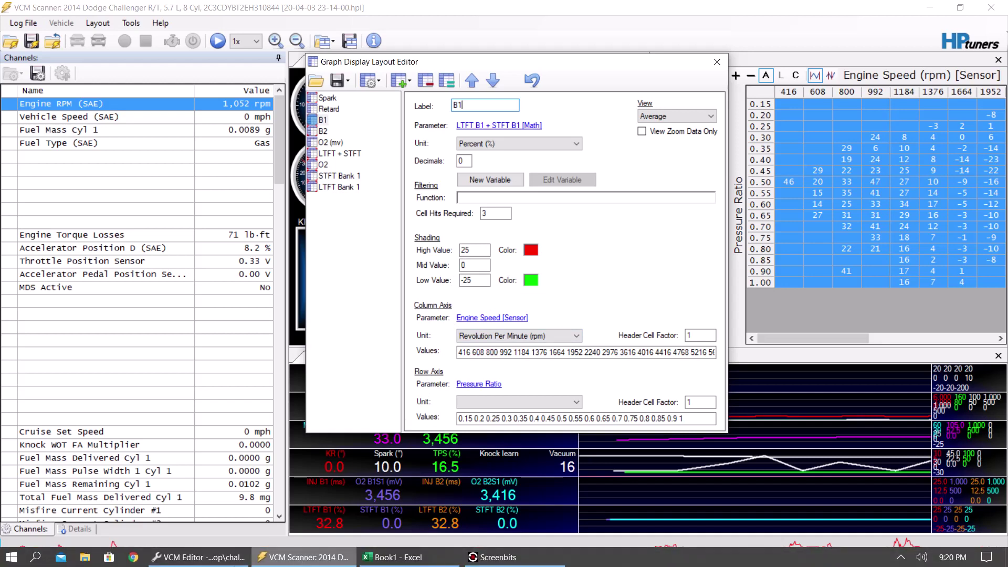
click(200, 557)
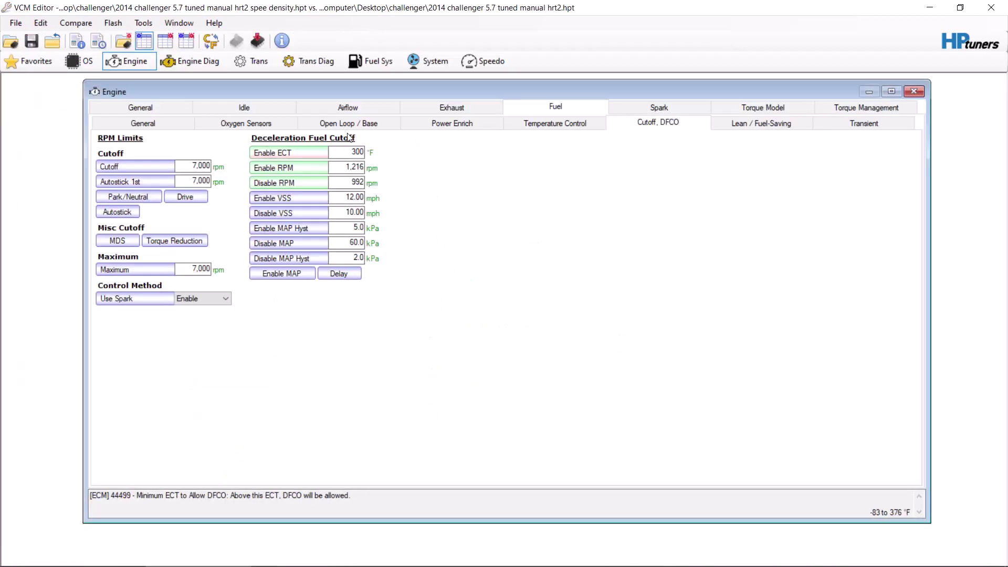
click(265, 105)
click(336, 106)
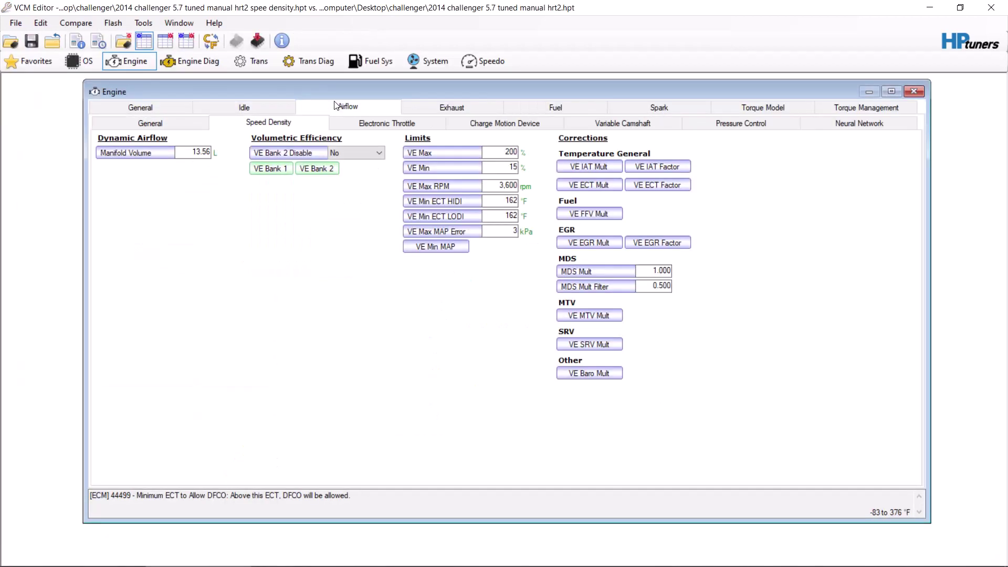
click(272, 166)
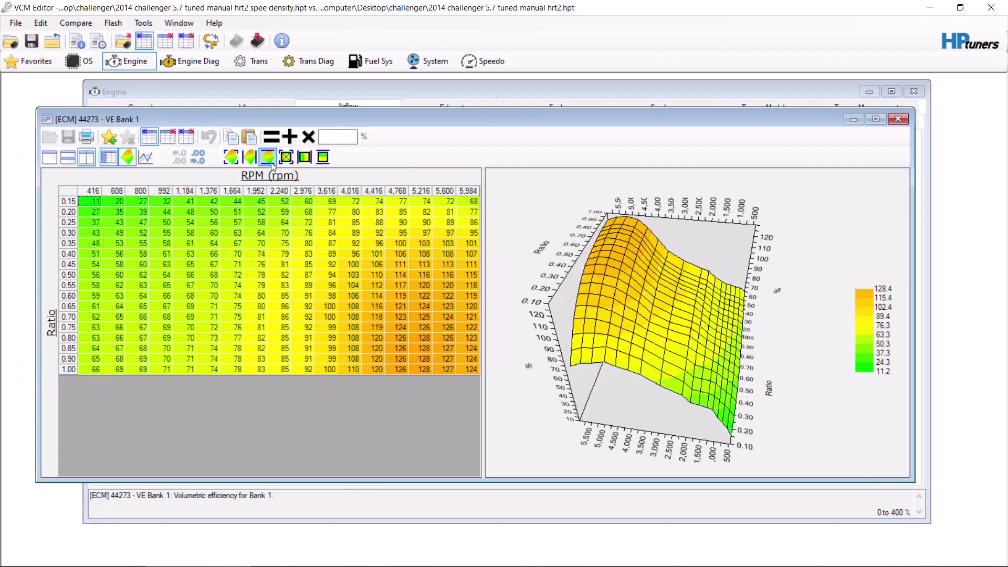
right_click(141, 195)
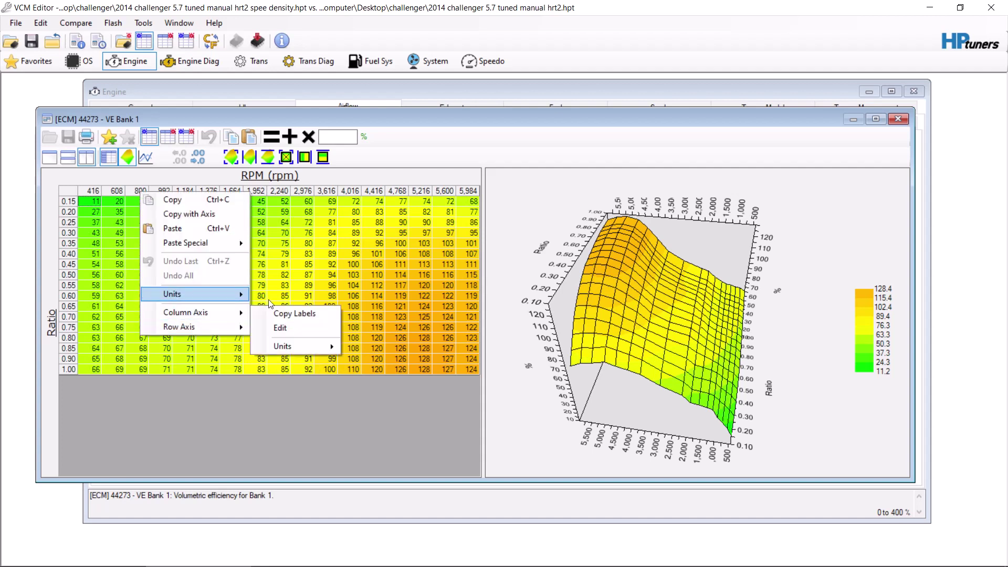
mouse_move(214, 294)
Step: Select the 0.35 pressure-ratio row of VE Bank 1 and view its row options
click(305, 561)
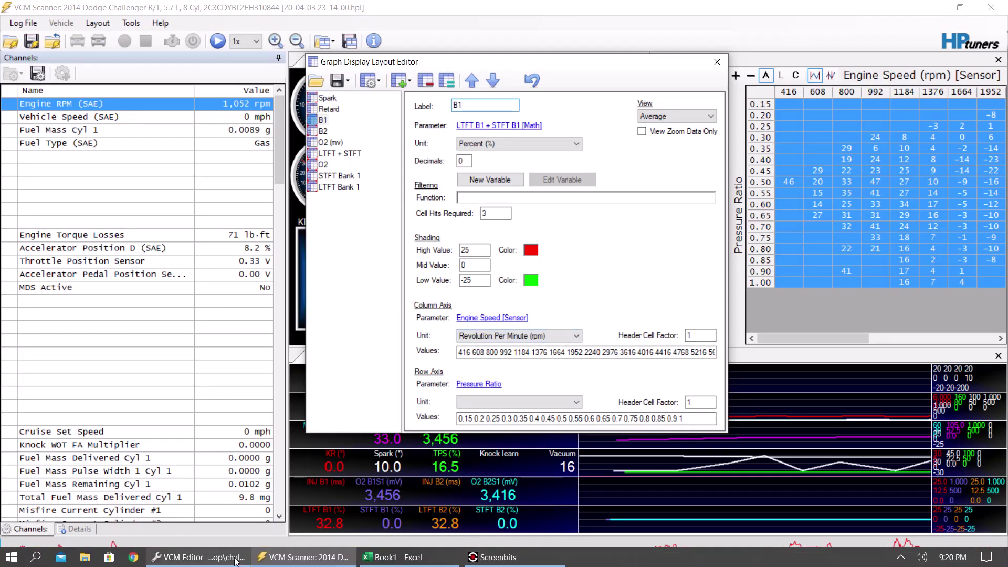
click(236, 559)
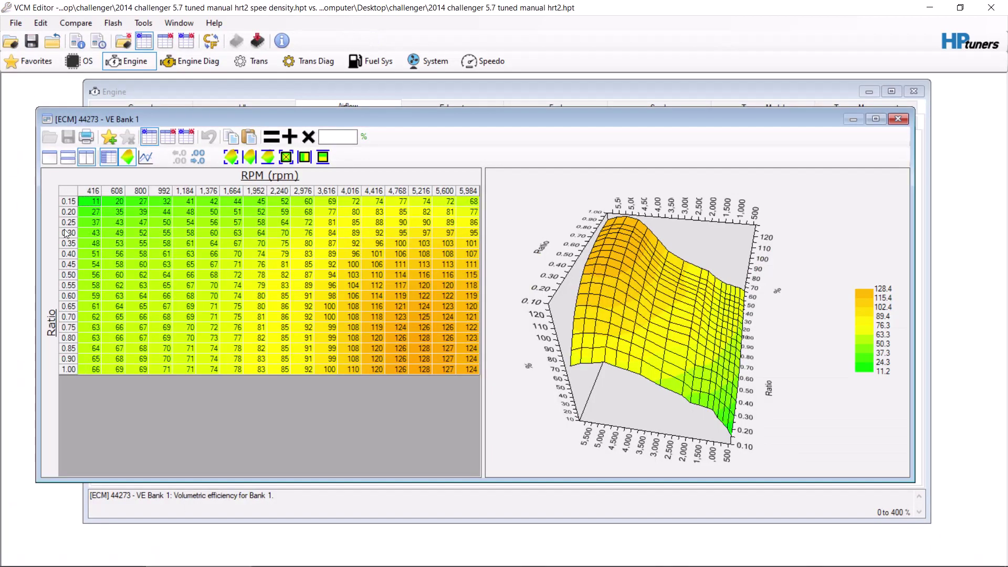
click(77, 244)
right_click(77, 246)
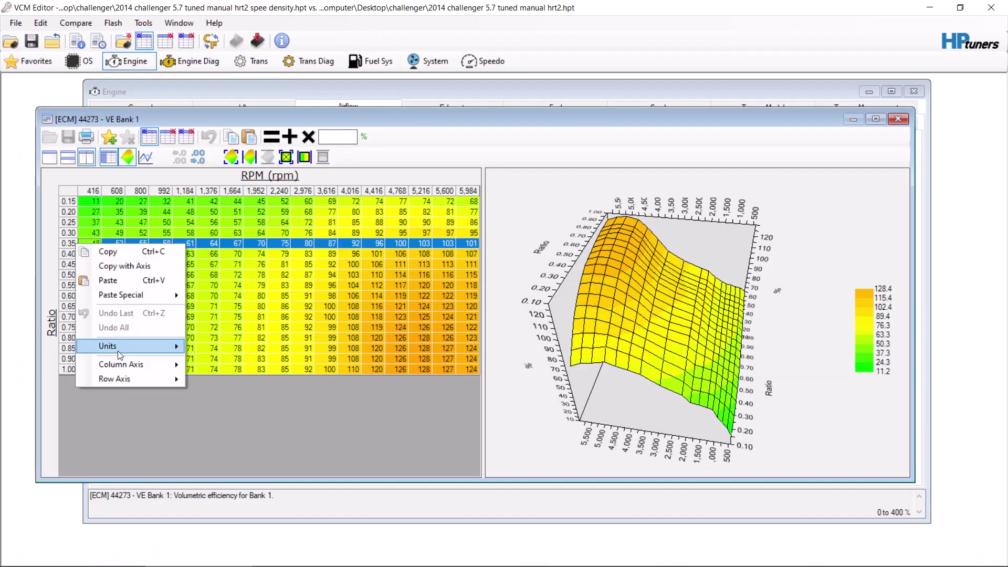
mouse_move(183, 380)
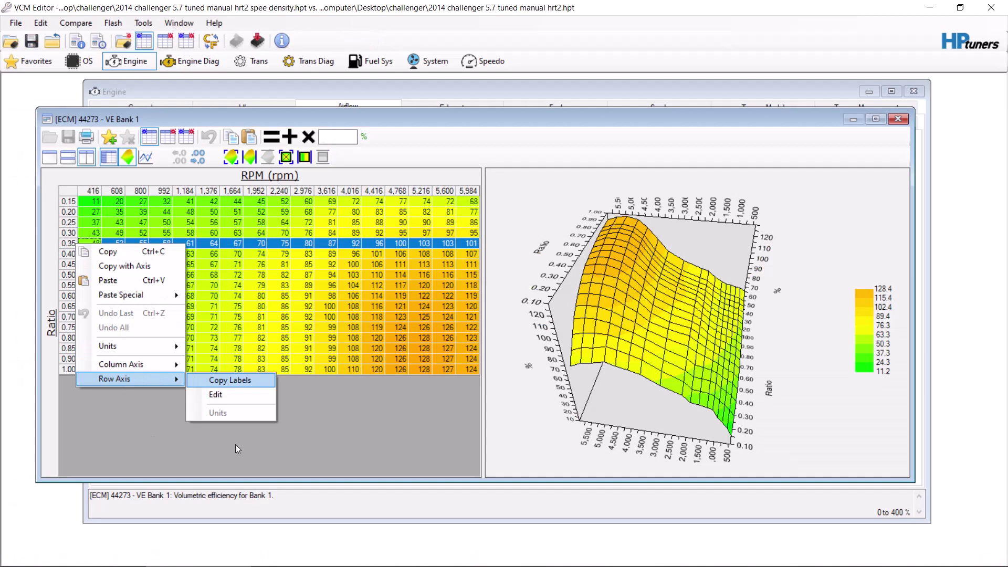
click(299, 556)
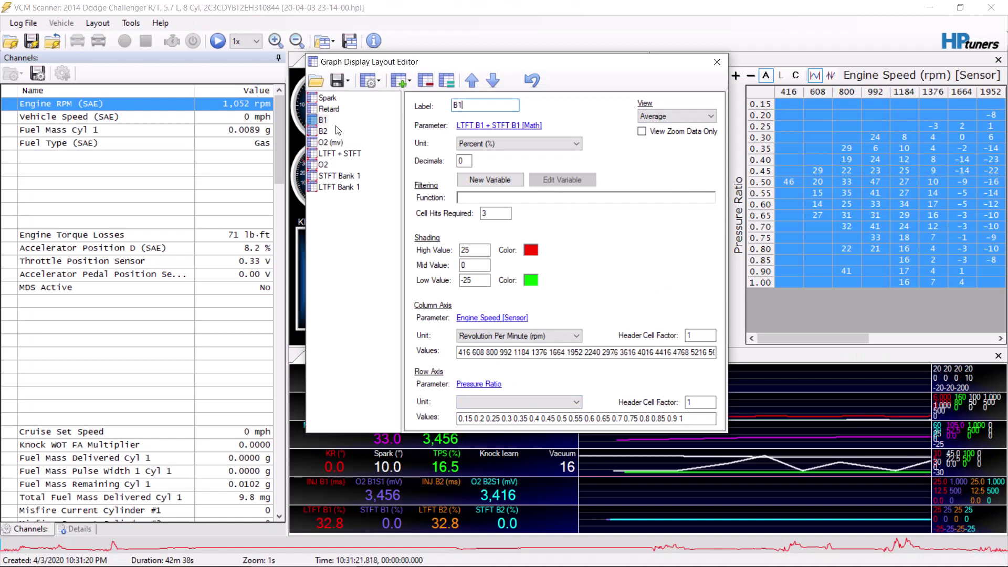
Step: Close the Graph Display Layout Editor so the B1 histogram fills with trim percentages
click(717, 62)
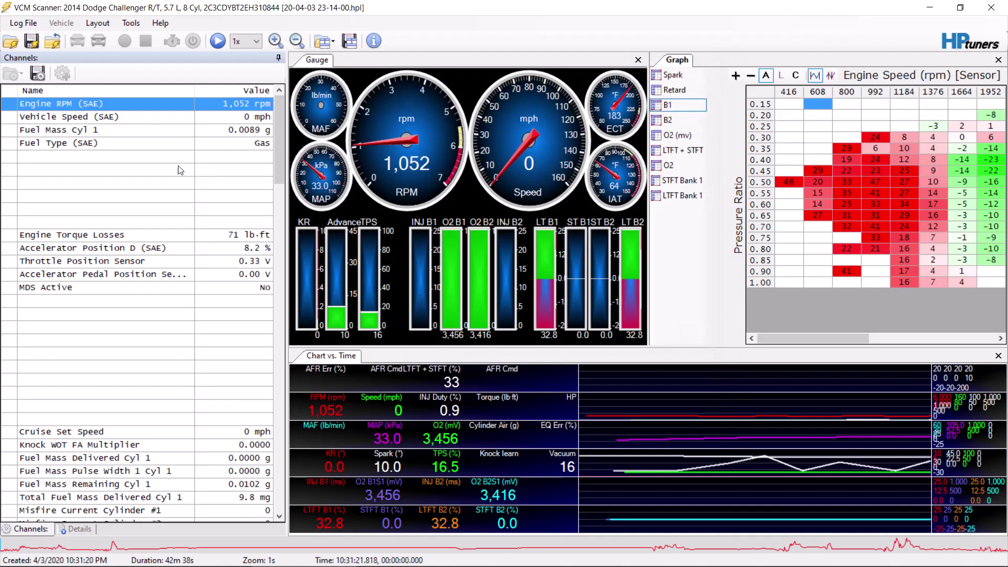
right_click(135, 170)
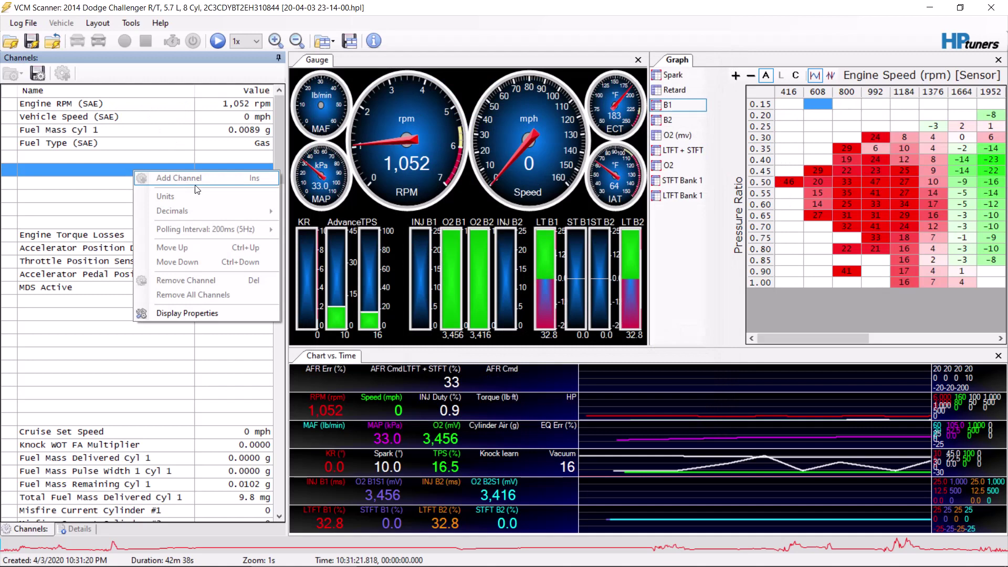
click(45, 195)
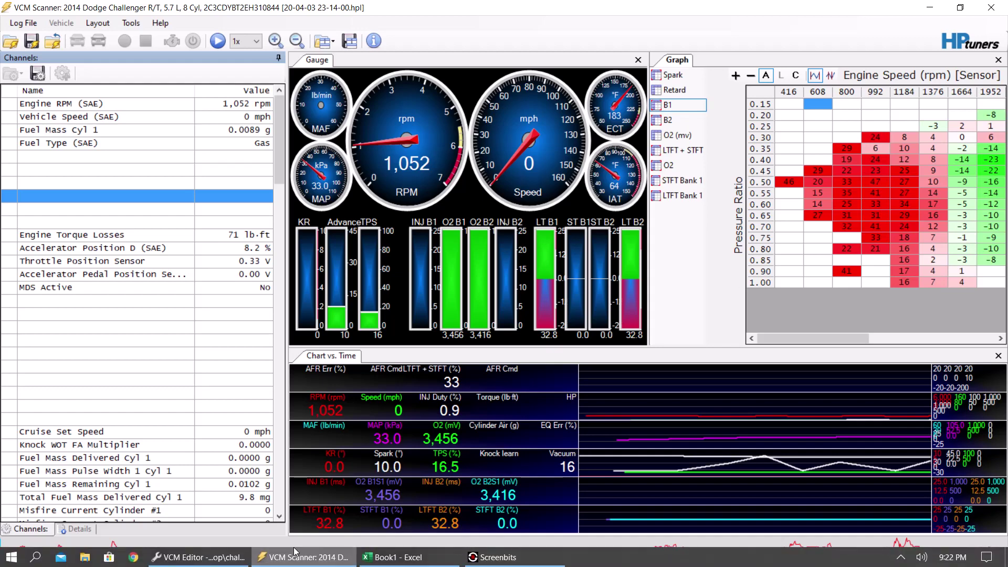
Step: Close VE Bank 1 and set Power Enrich RPM Max to 8192, stored as 8,160 rpm
click(200, 557)
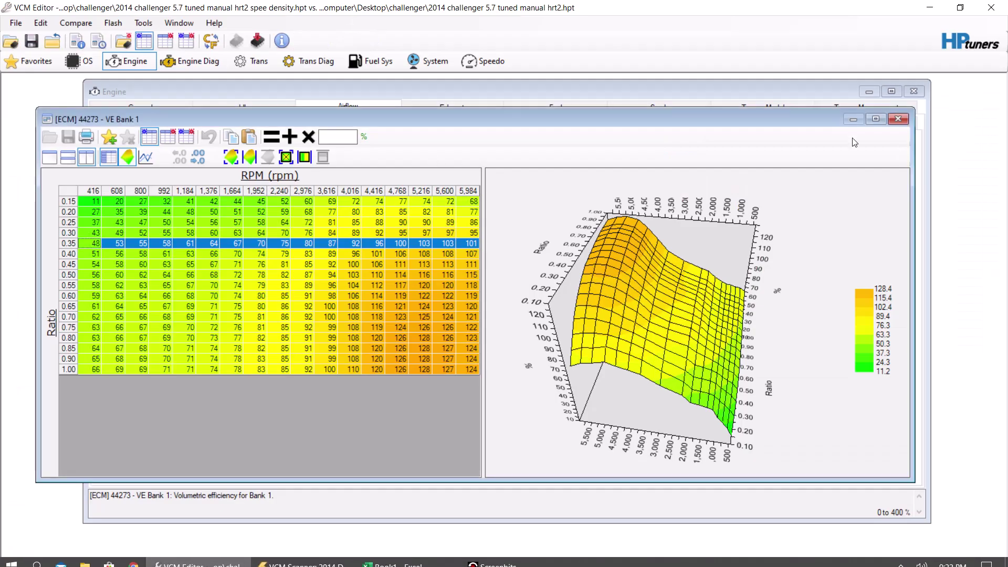
click(898, 119)
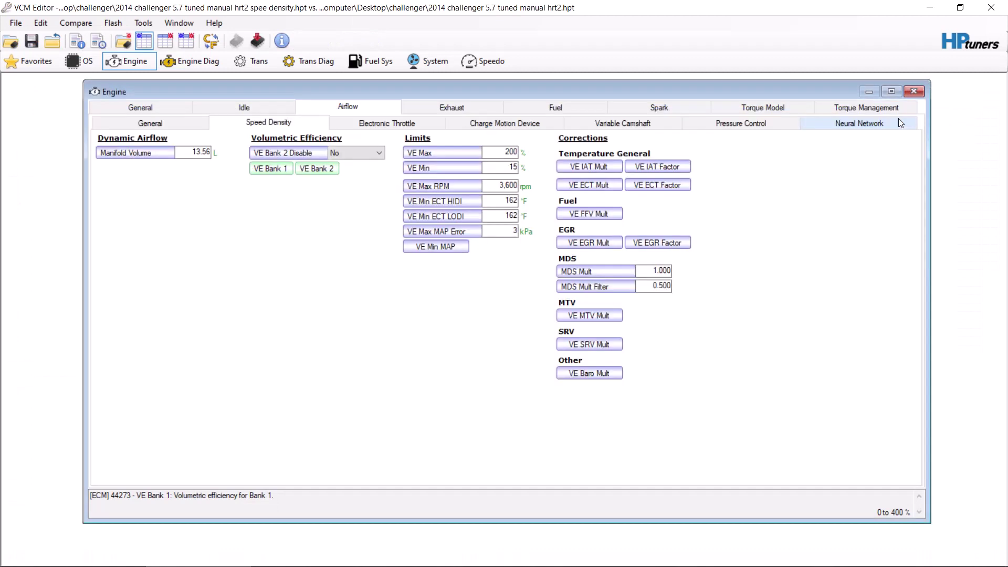
click(550, 109)
click(454, 128)
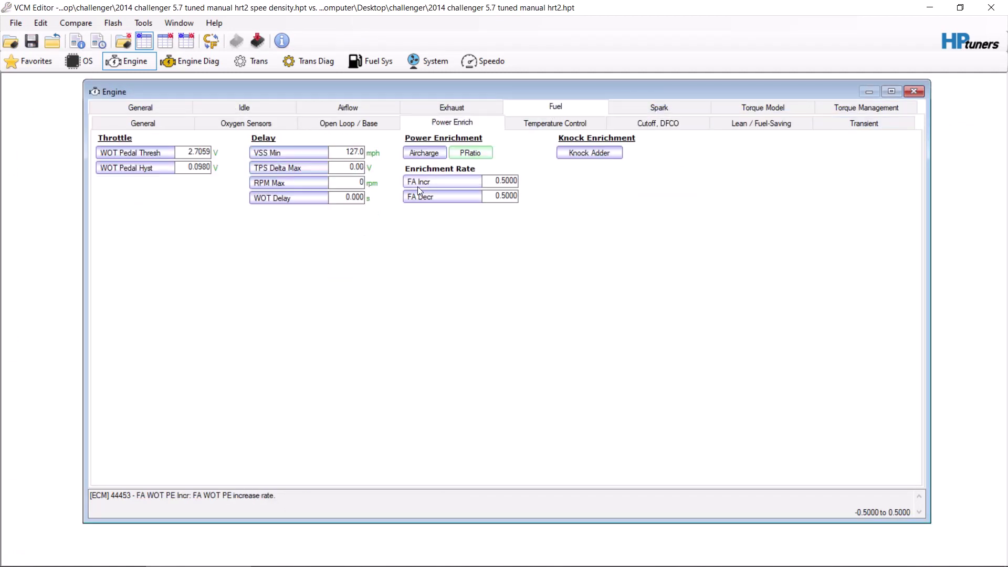
click(332, 202)
click(349, 182)
text(8192)
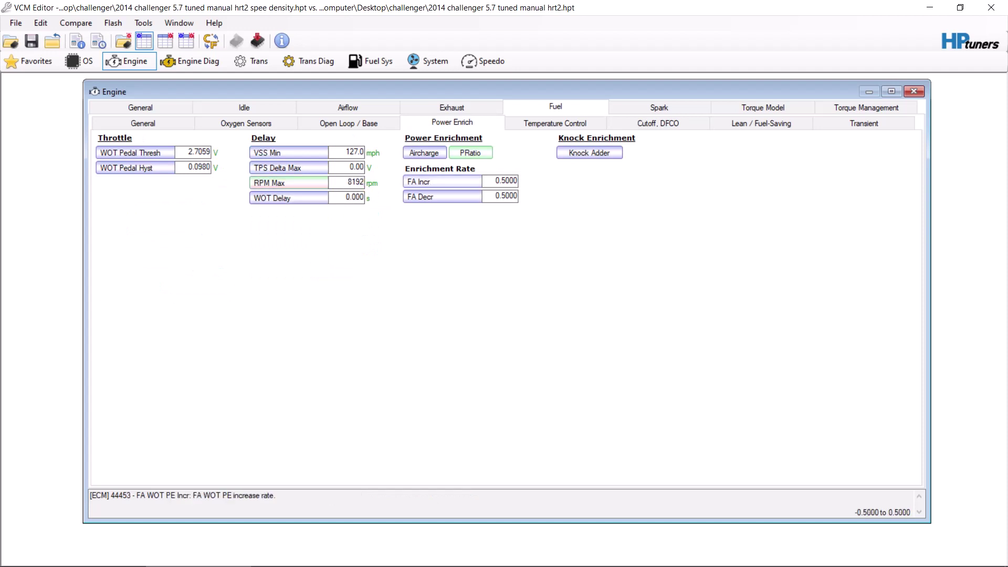
key(Tab)
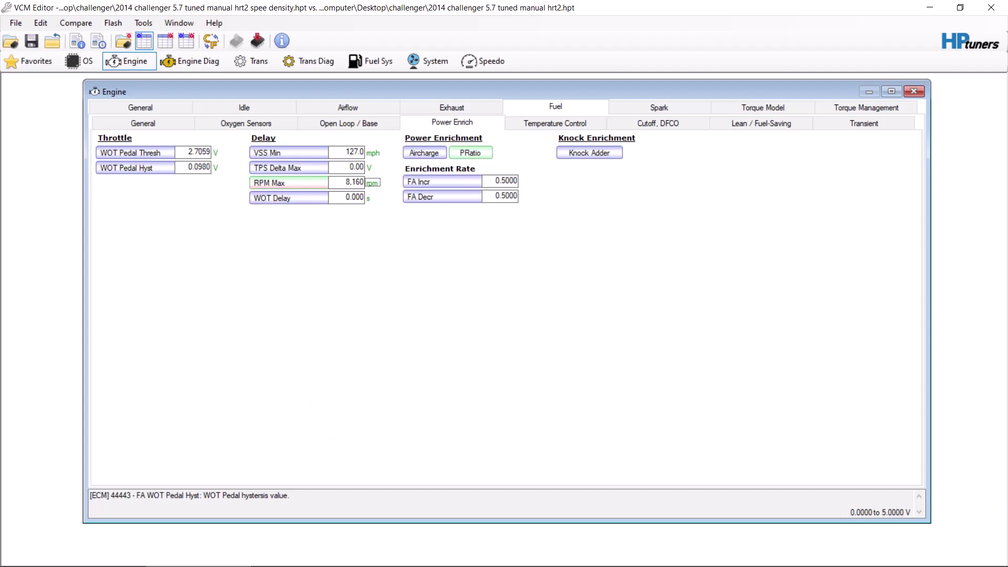
Step: Select the entire B1 fuel-trim histogram table in VCM Scanner and copy it
click(305, 557)
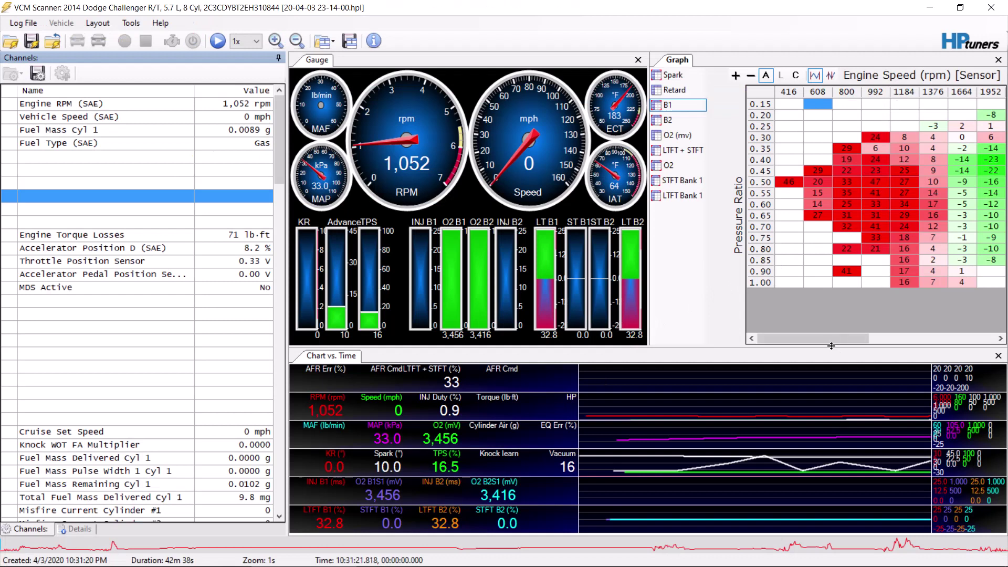
mouse_move(831, 341)
mouse_down()
mouse_move(947, 336)
mouse_move(877, 356)
mouse_move(830, 348)
mouse_up()
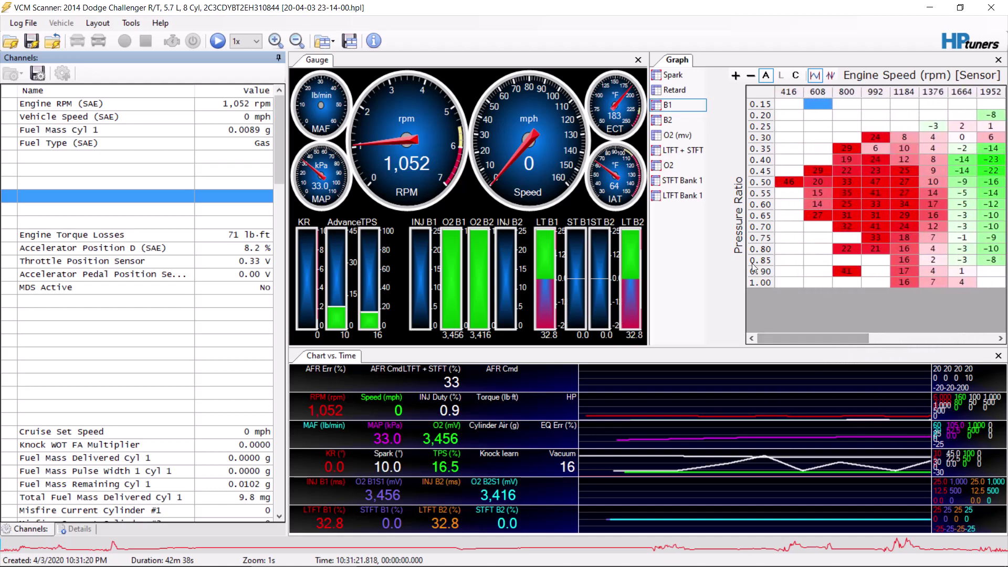
click(768, 98)
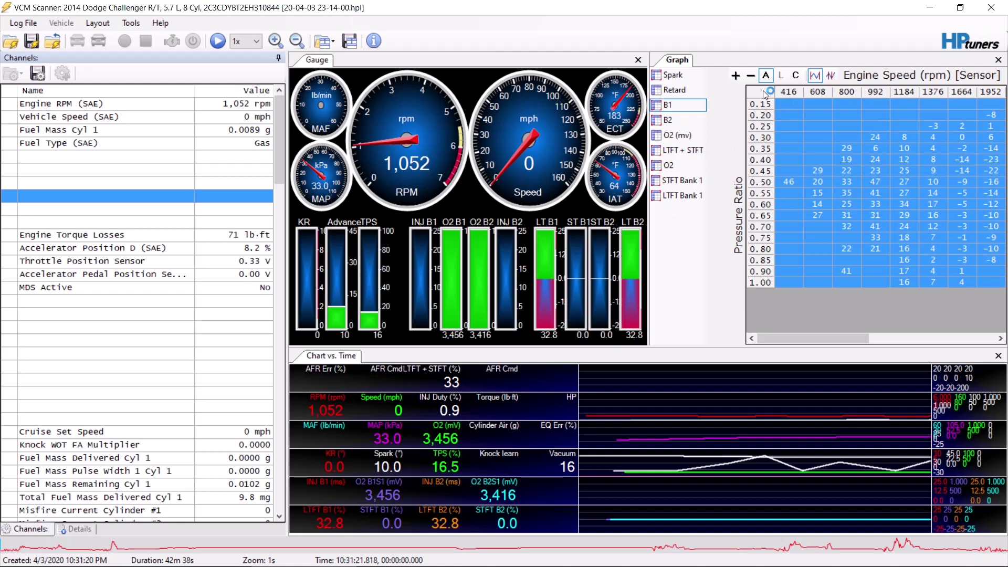
right_click(786, 106)
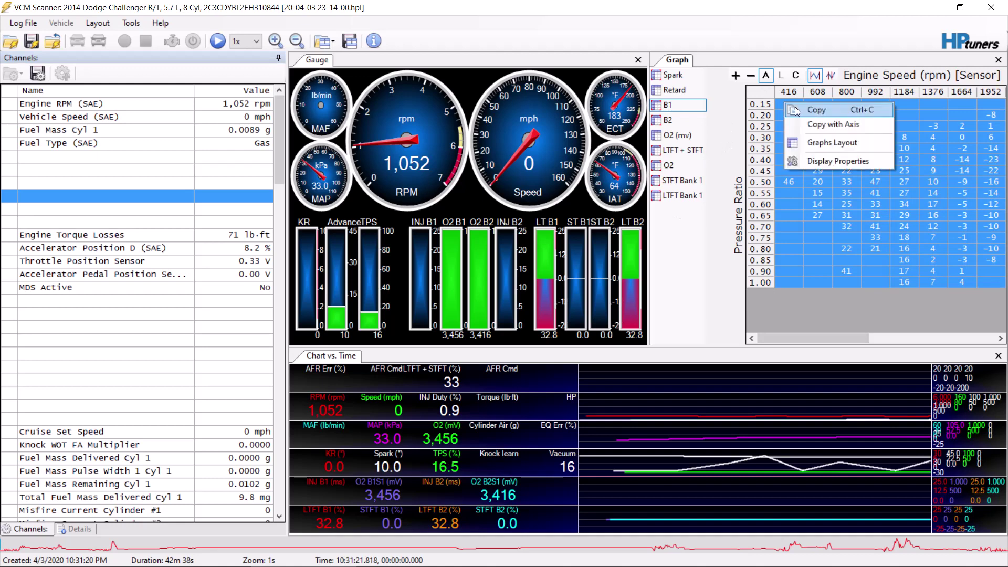
click(807, 111)
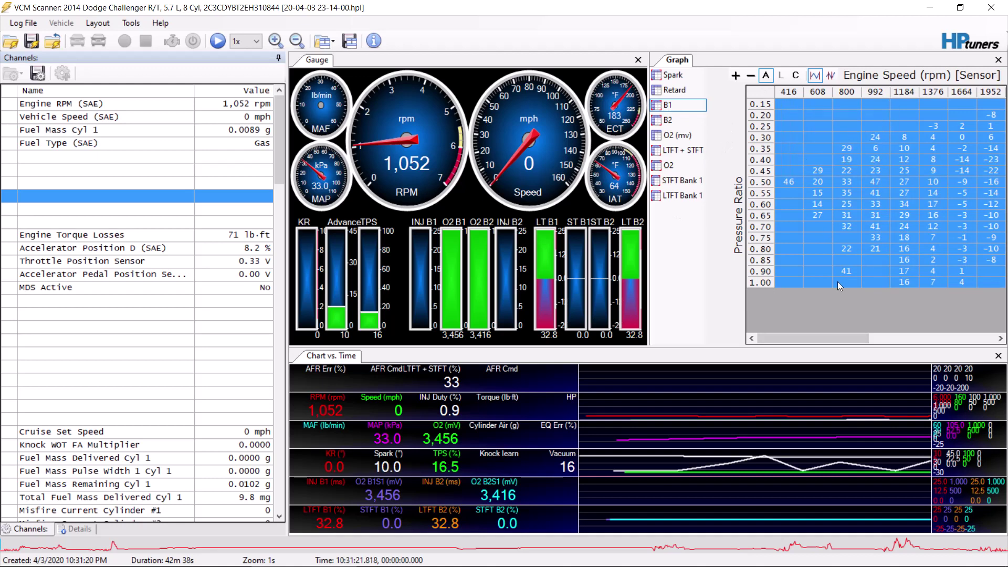
Step: Delete the old values from Excel's Sheet1 and select cell A1
click(399, 558)
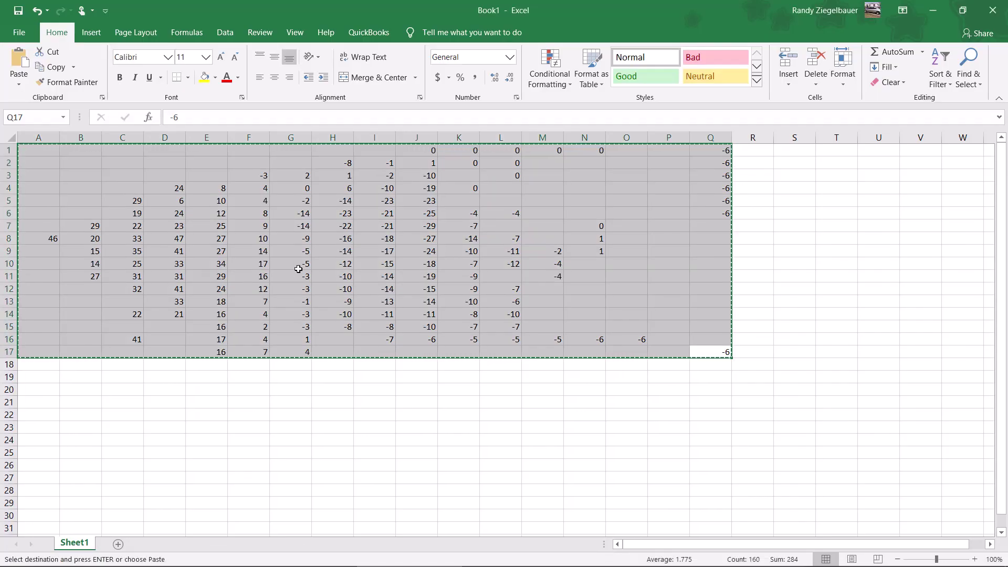
key(Delete)
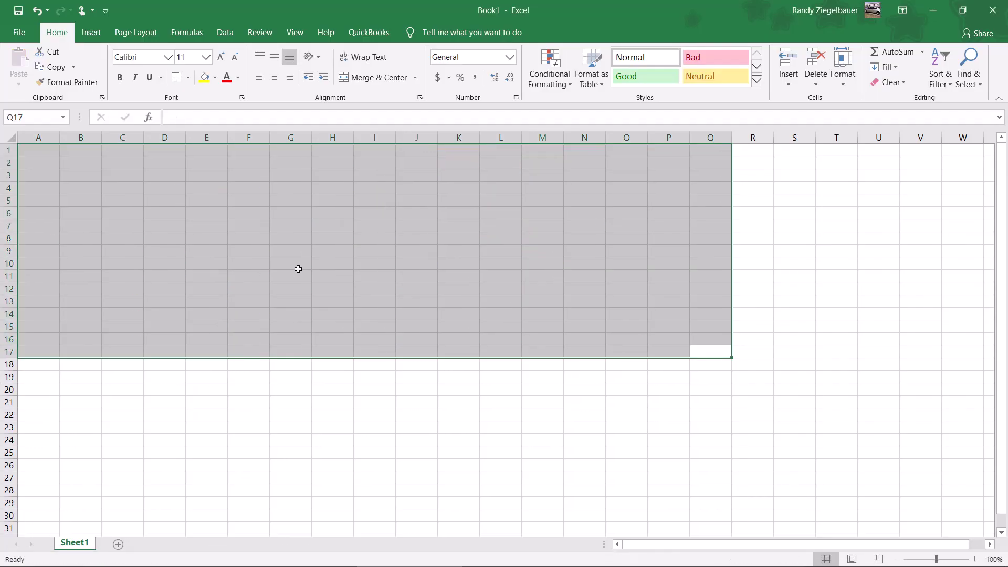
right_click(36, 152)
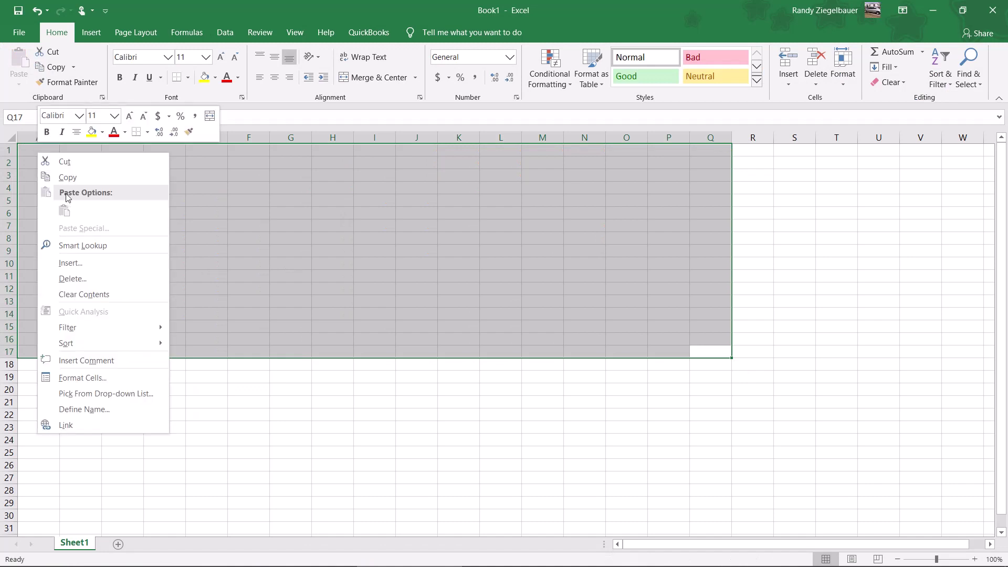
click(326, 365)
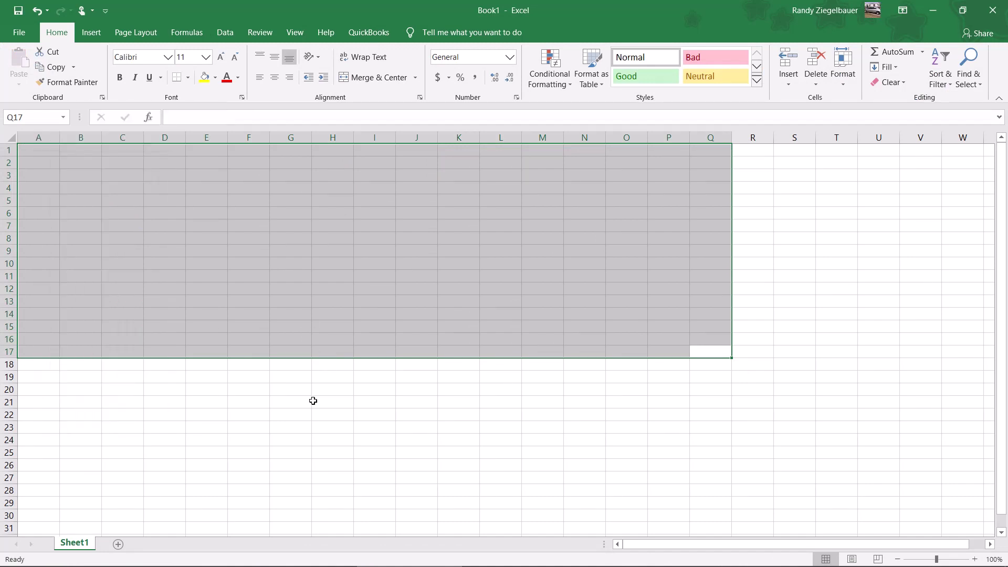
click(307, 413)
click(40, 151)
right_click(40, 151)
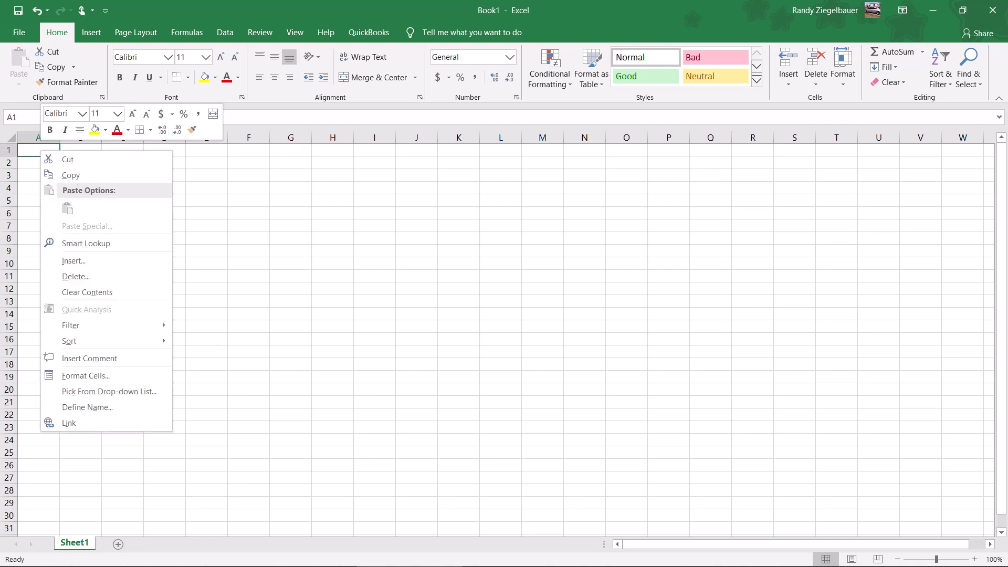
Step: Re-copy the B1 histogram from VCM Scanner and paste it into Excel at A1
click(301, 562)
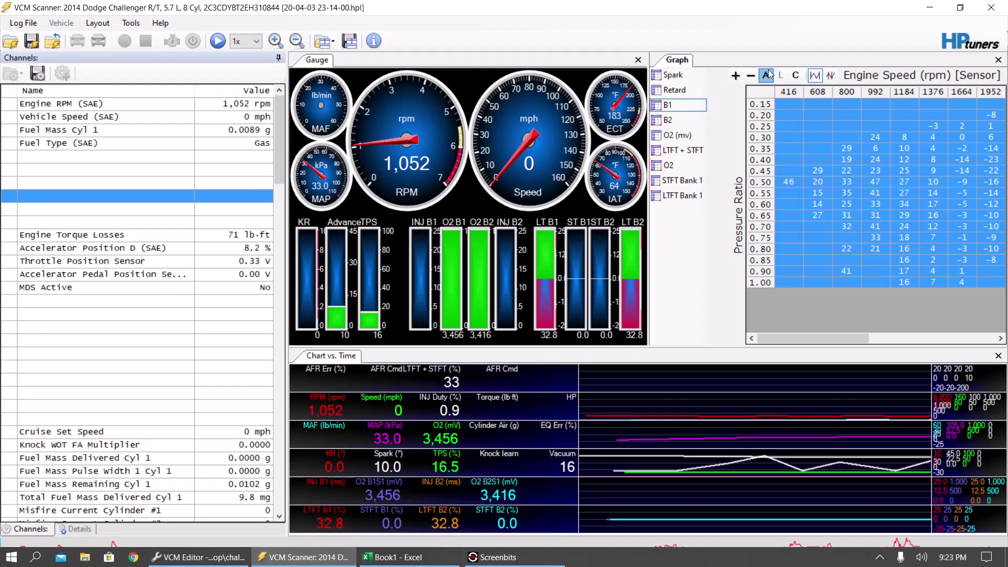
right_click(780, 104)
click(798, 112)
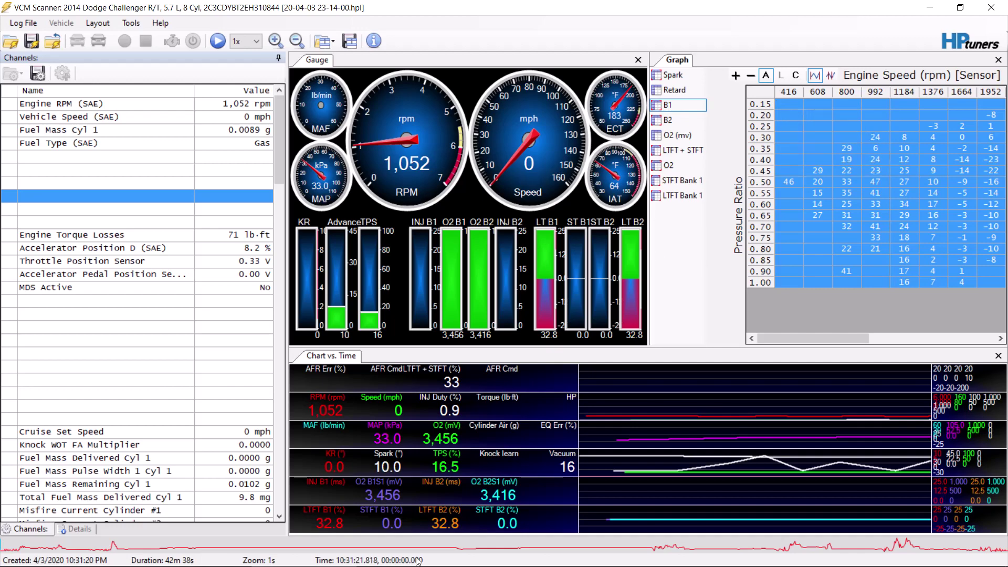
click(397, 557)
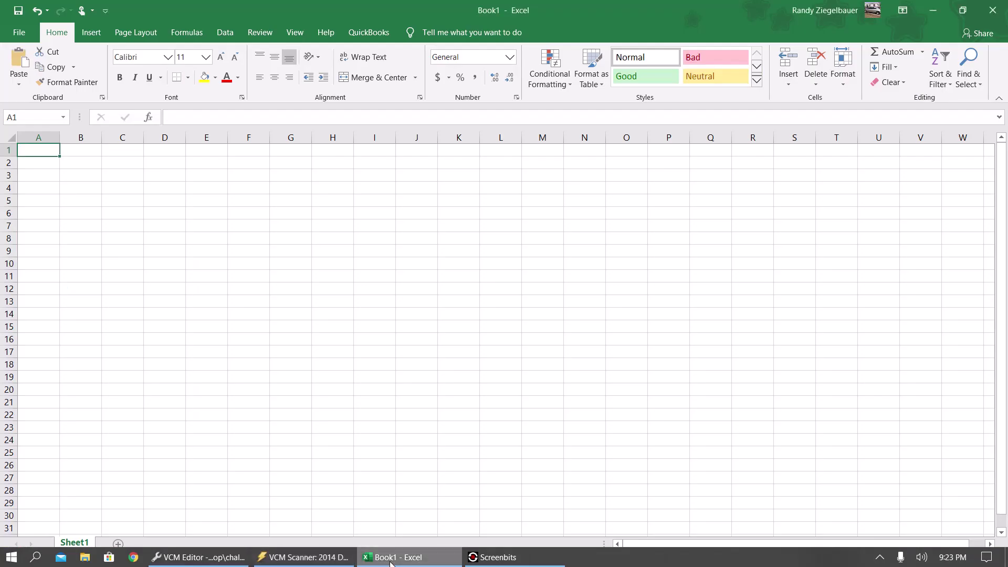
right_click(55, 152)
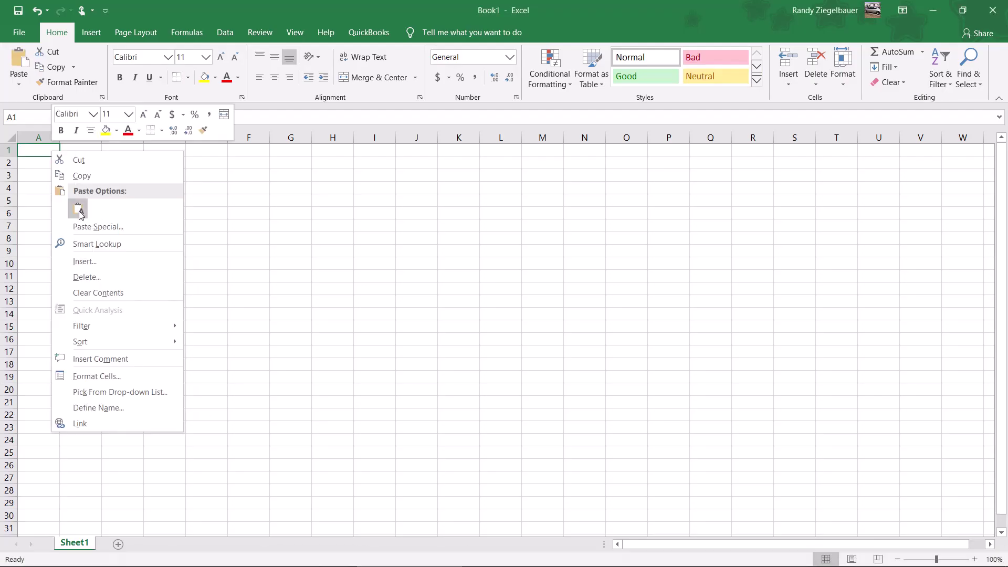
click(78, 210)
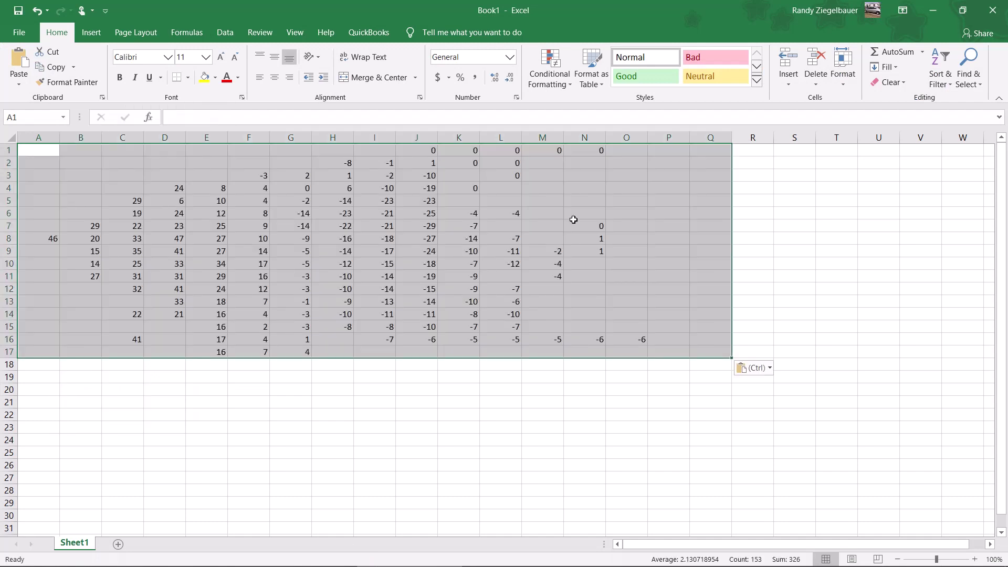
Step: Enter -6 in Q17, then fill -6 down column Q from Q1 through Q16
click(704, 353)
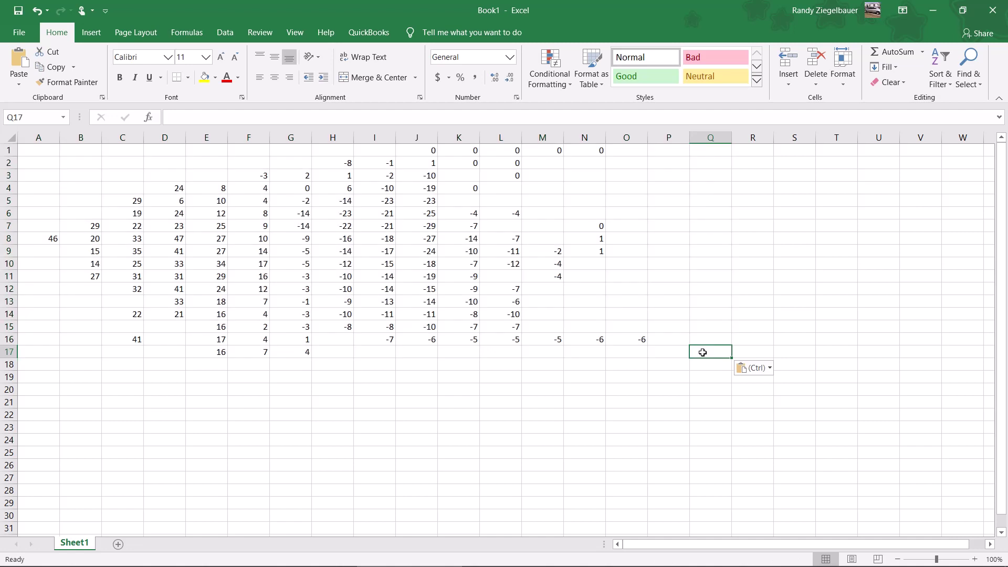
text(-6)
key(Tab)
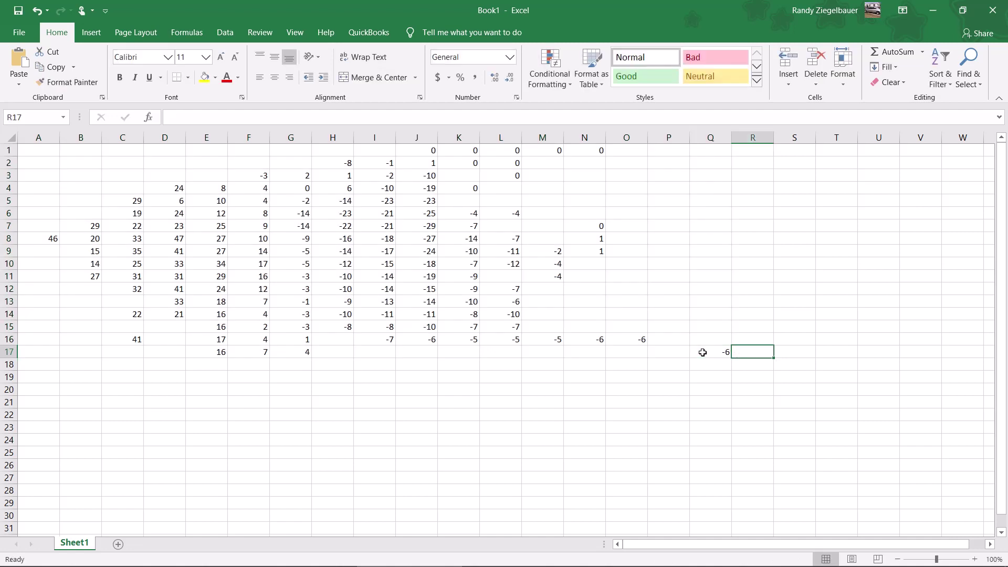
click(700, 155)
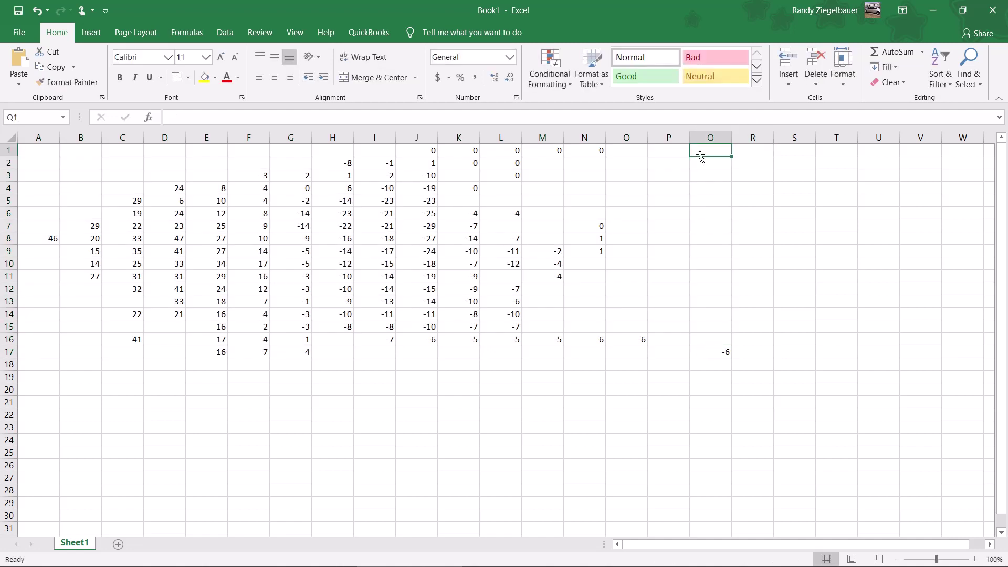
text(-6)
key(Return)
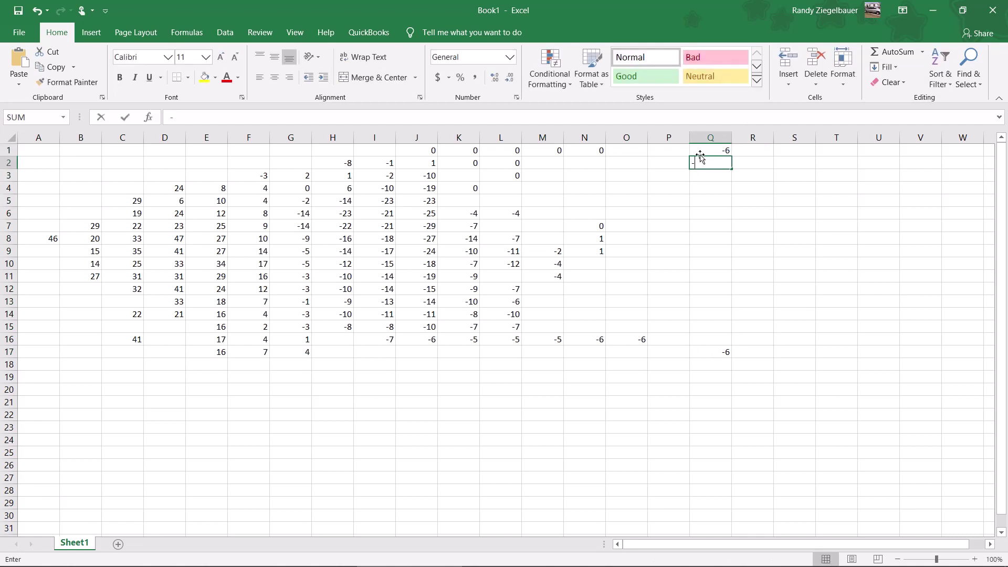
text(-6)
key(Return)
text(-6)
key(Return)
text(-6)
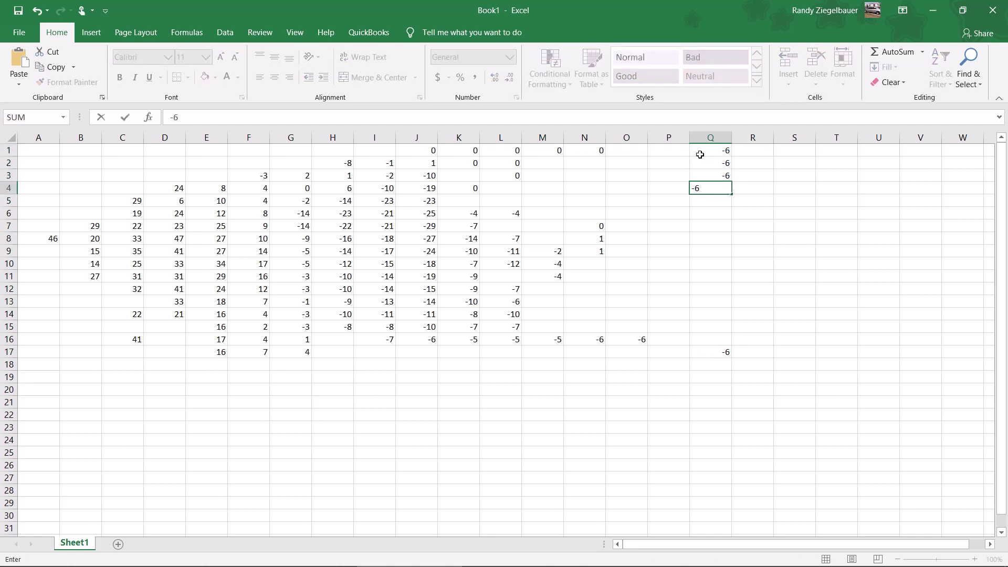
key(Return)
text(-6)
key(Return)
text(-6)
key(Return)
text(-6)
key(Return)
text(-6)
key(Return)
text(-6)
key(Return)
text(-6)
key(Return)
text(-6)
key(Return)
text(-6)
key(Return)
text(-6)
key(Return)
text(-6)
key(Return)
text(-6)
key(Return)
text(6)
key(Return)
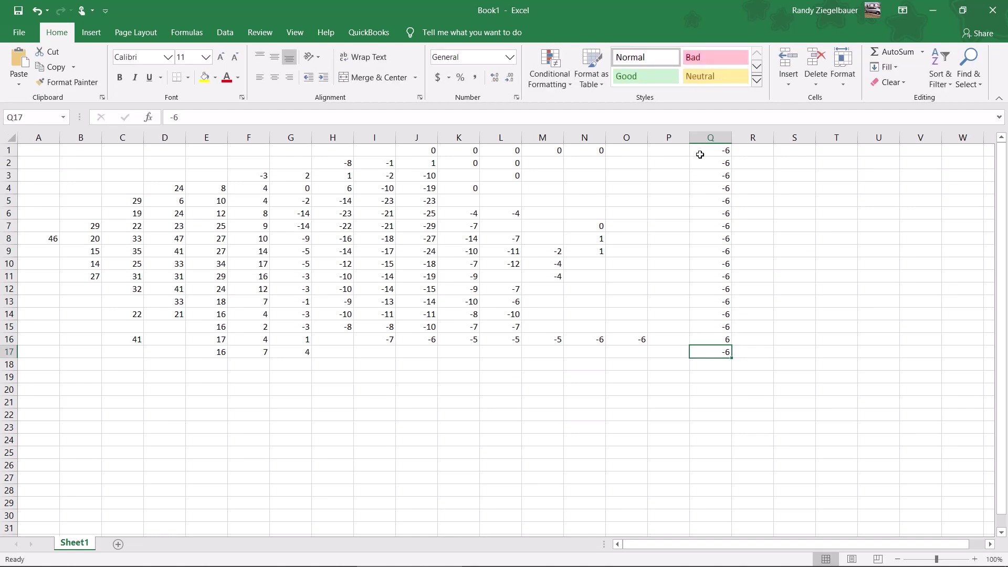
Step: Correct Q16 to -6 after its minus sign was dropped
click(720, 341)
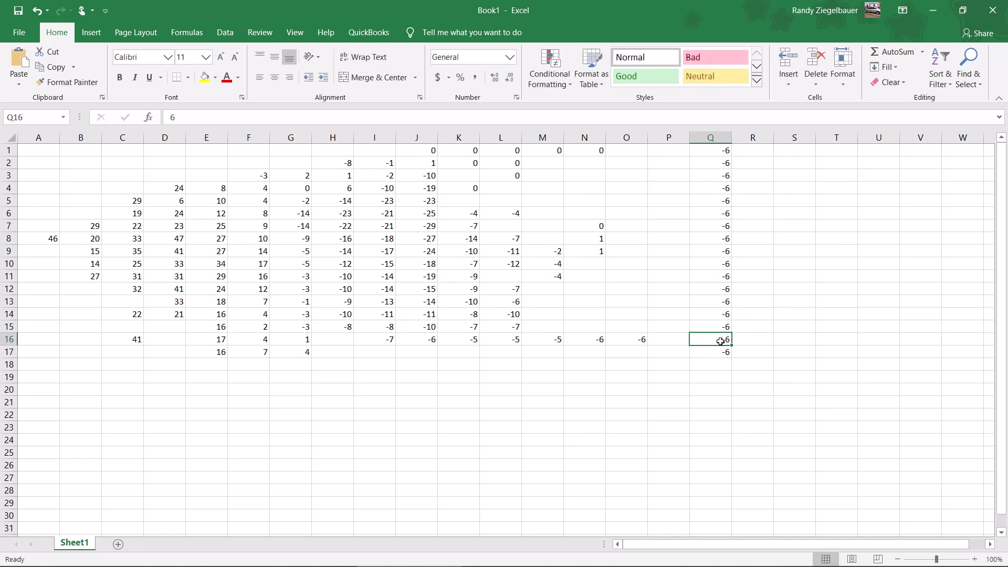
text(-6)
key(Return)
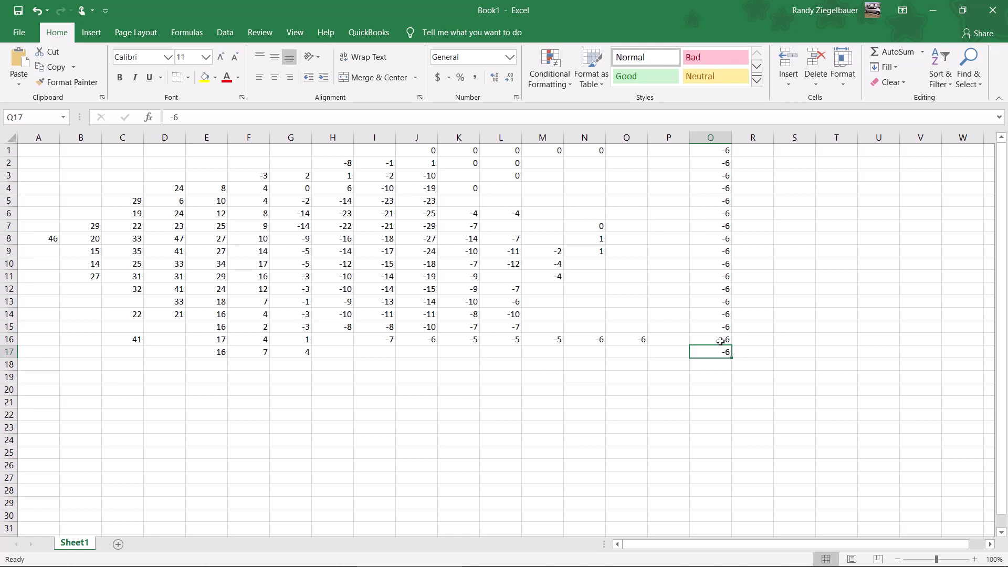
Step: Copy column Q's -6 values into columns P and O for rows 1–17
click(711, 138)
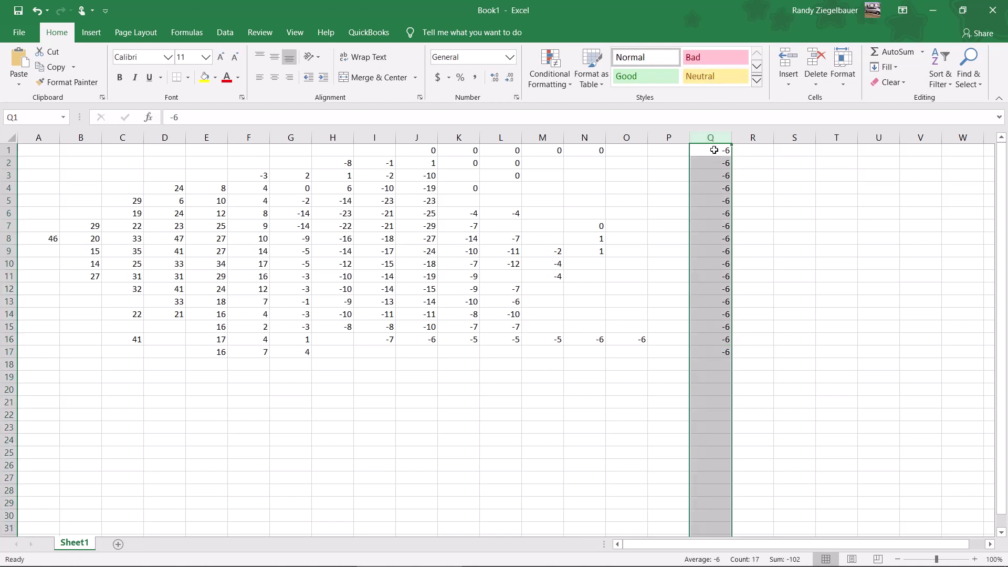
right_click(714, 150)
click(766, 174)
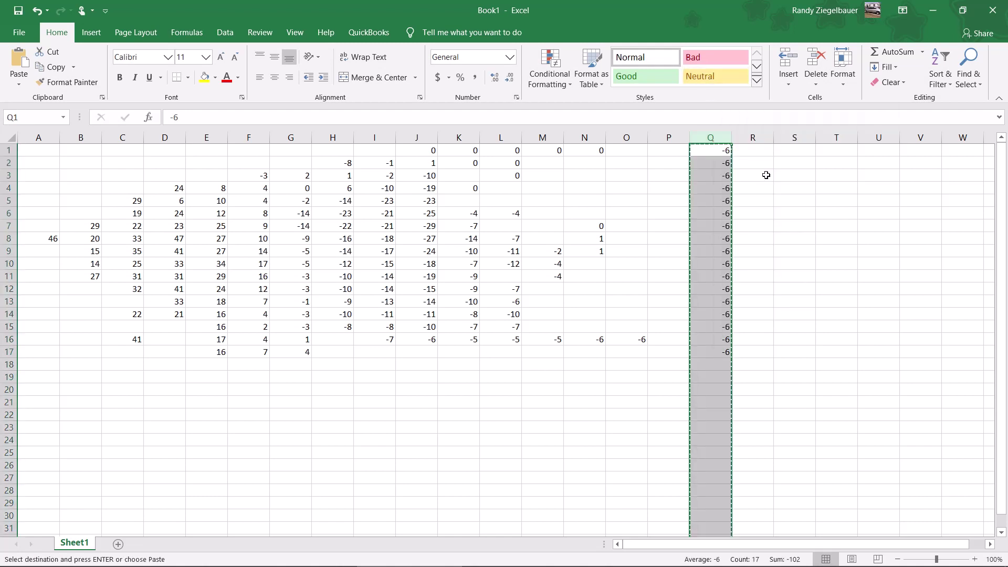
click(657, 153)
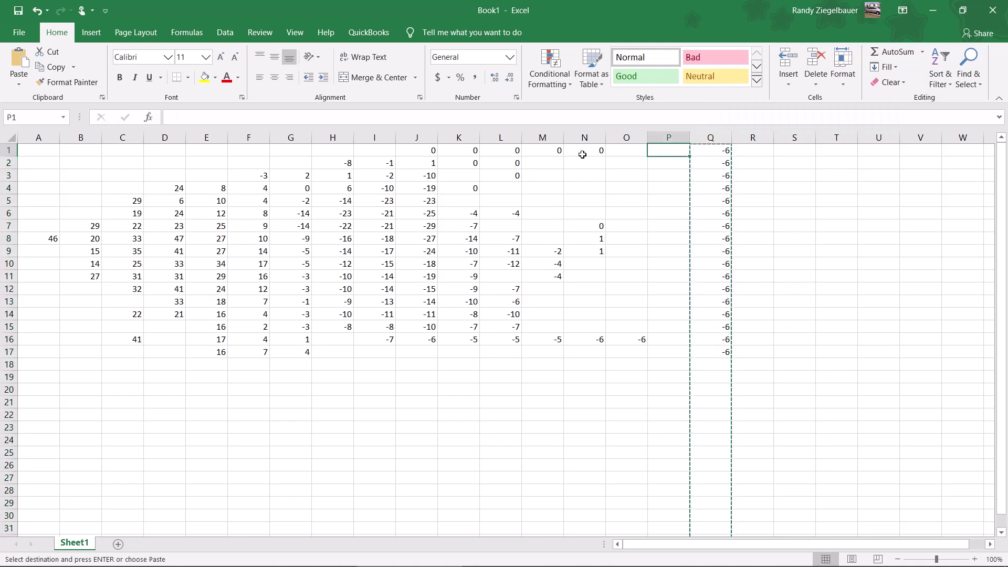
right_click(660, 152)
click(691, 206)
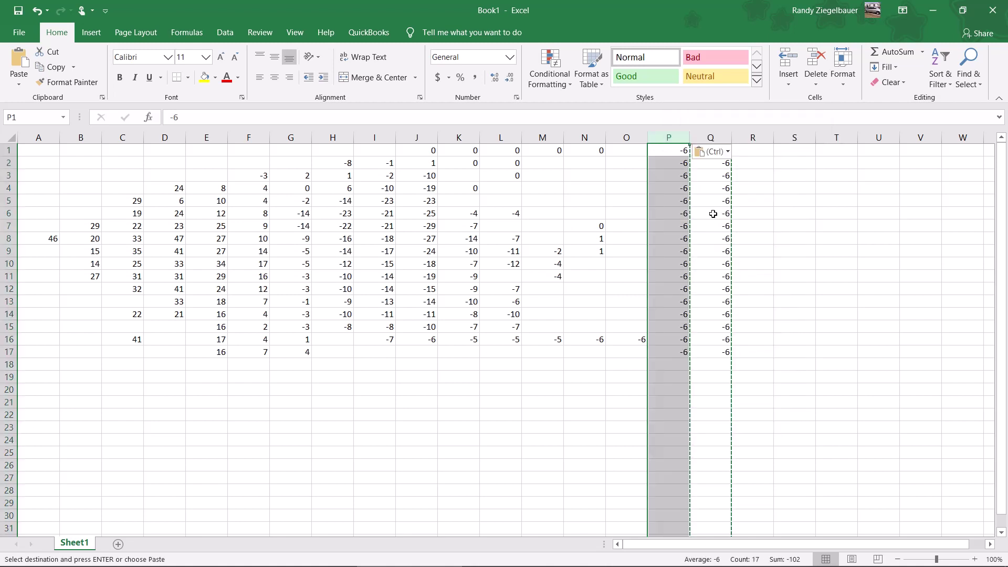
click(629, 150)
right_click(628, 150)
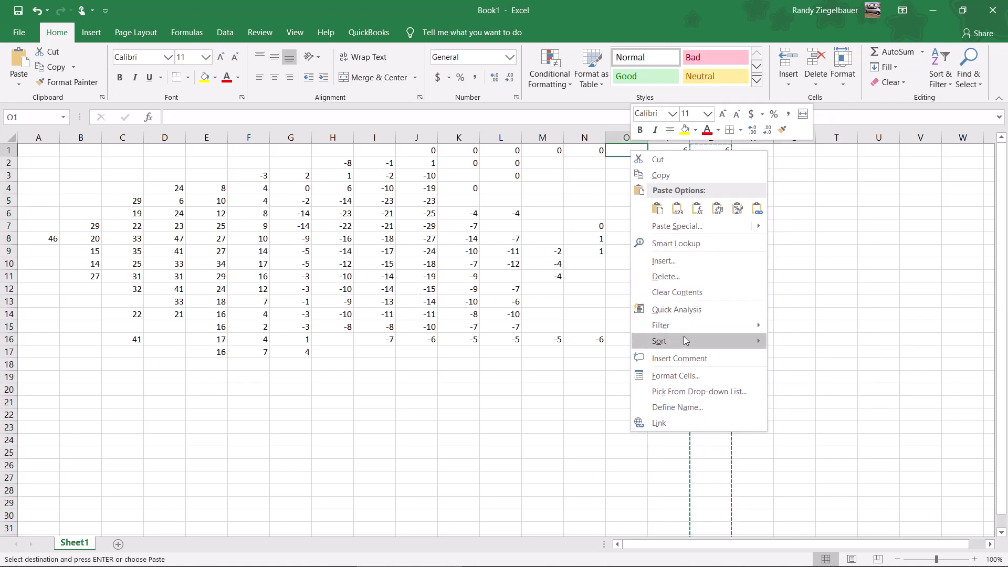
click(678, 209)
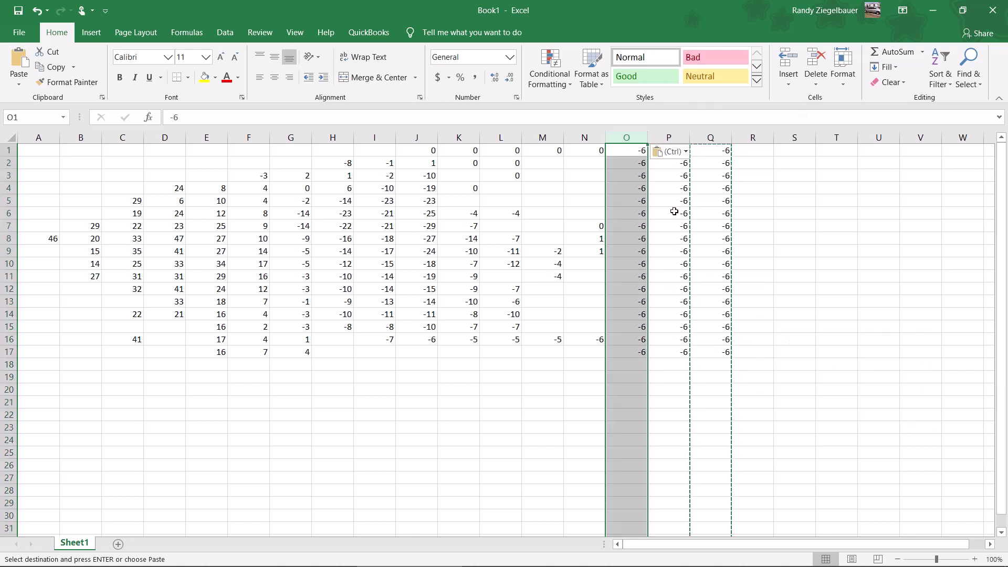
click(564, 226)
Step: Fill the blank cells N2–N6 and N10–N12 with 1
click(587, 171)
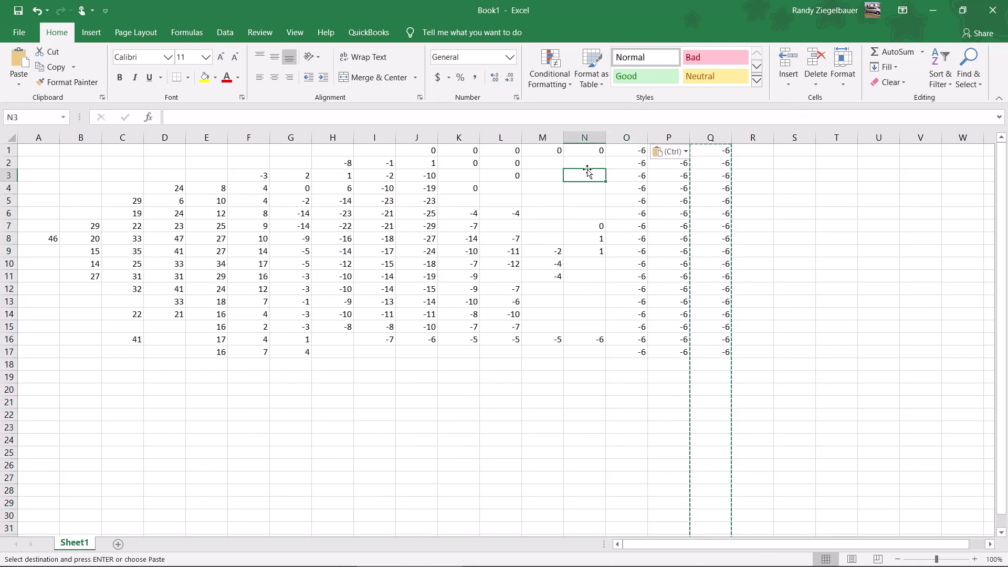
text(1)
key(Return)
text(\)
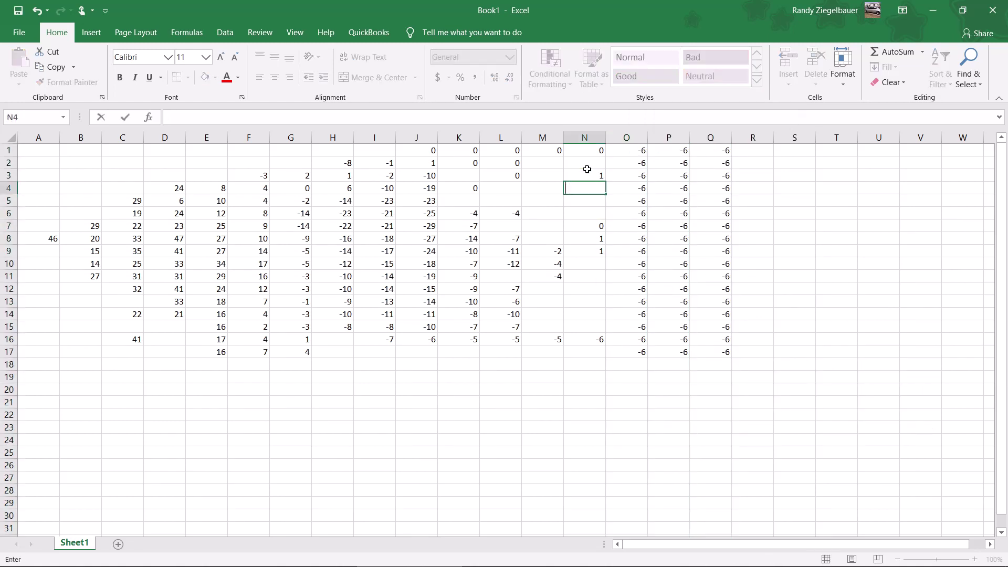
key(Up)
key(Up)
text(1)
key(Return)
key(Return)
text(1)
key(Return)
text(1)
key(Return)
text(1)
key(Return)
key(Return)
key(Return)
key(Return)
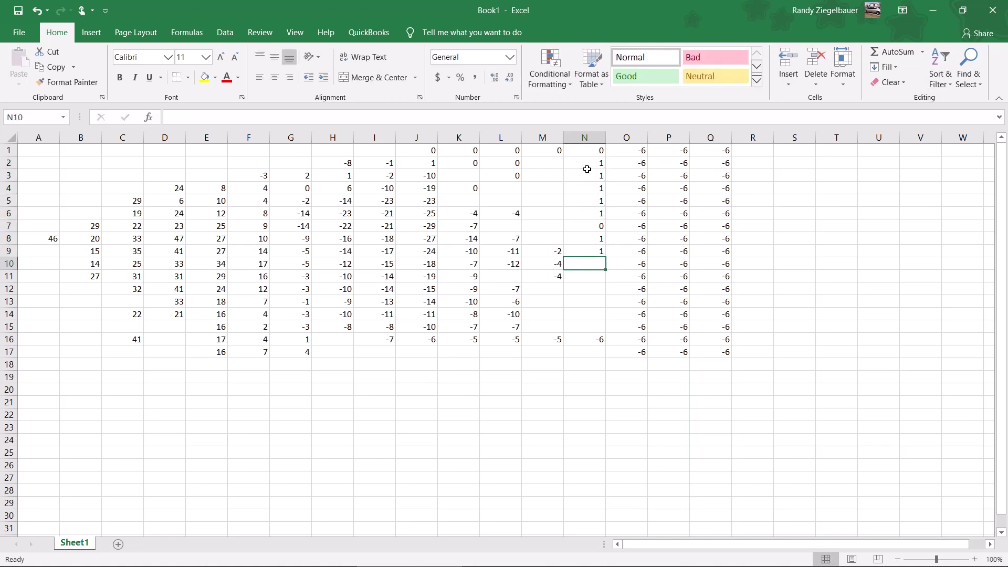
text(1)
key(Return)
text(1)
Step: Enter -3 into N13–N15 and -6 into N17
key(Return)
text(1)
key(Return)
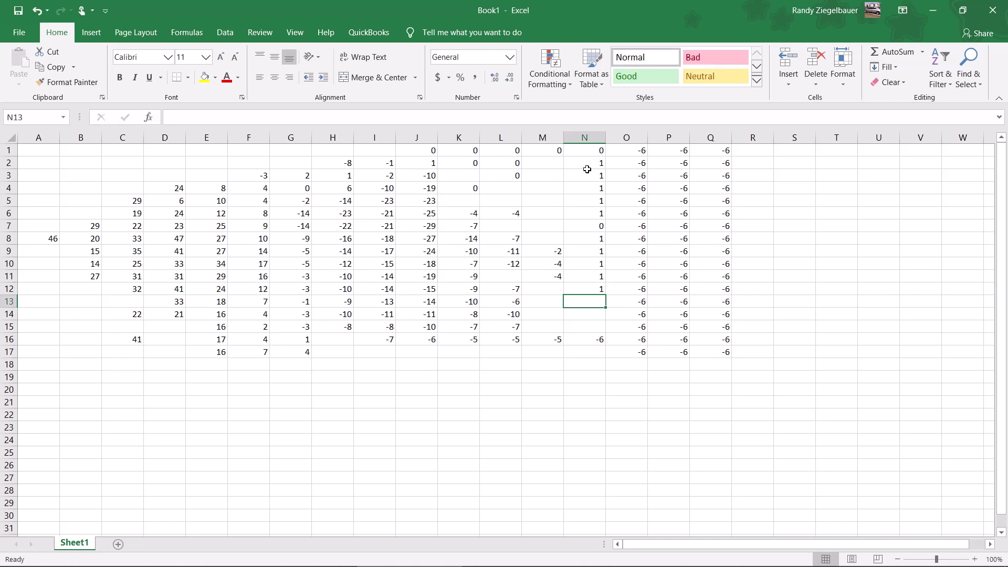
text(-3)
key(Return)
text(-3)
key(Return)
text(-3)
key(Return)
key(Return)
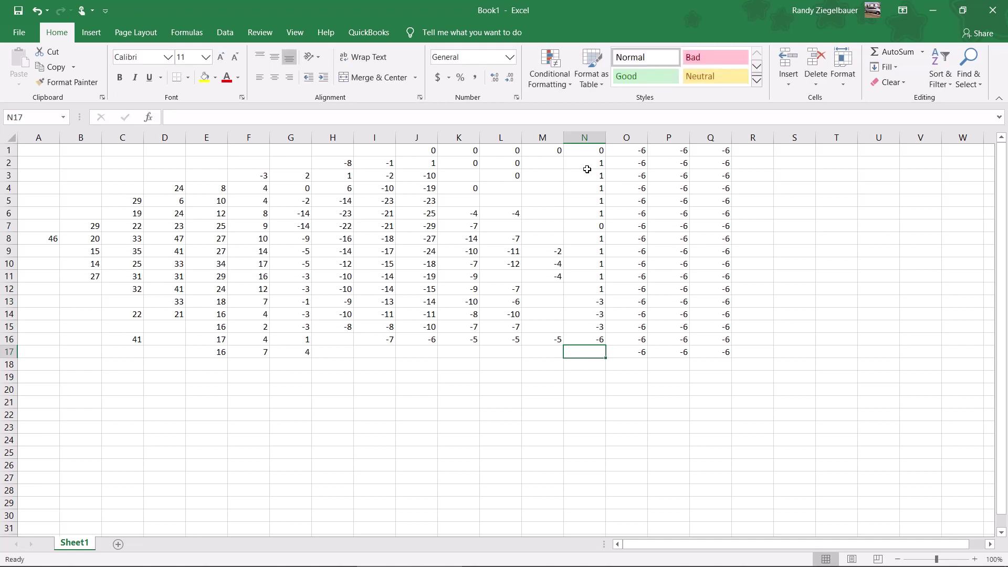
text(-6)
key(Return)
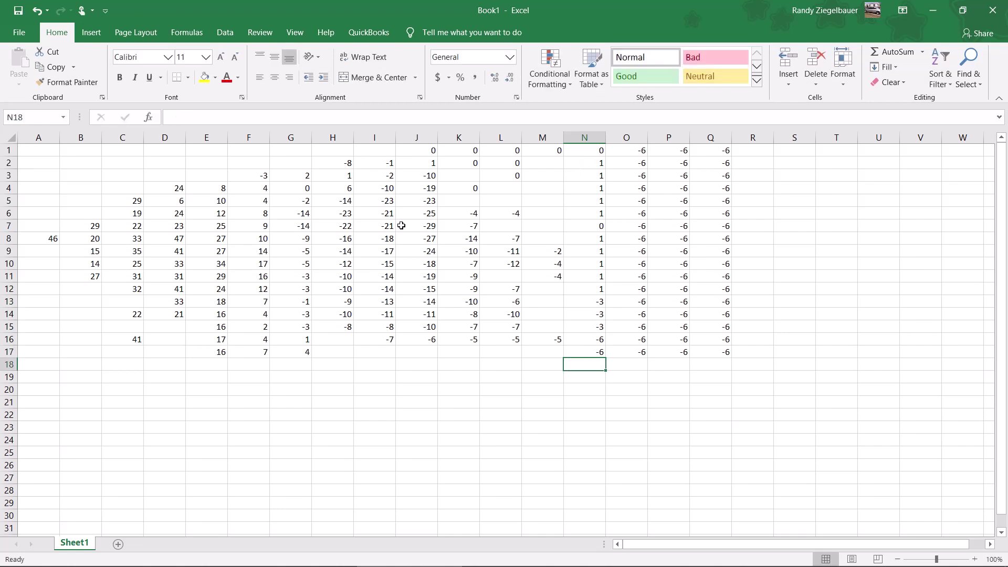
Step: Put -7 in H16 and -6 in H17 through J17
click(344, 338)
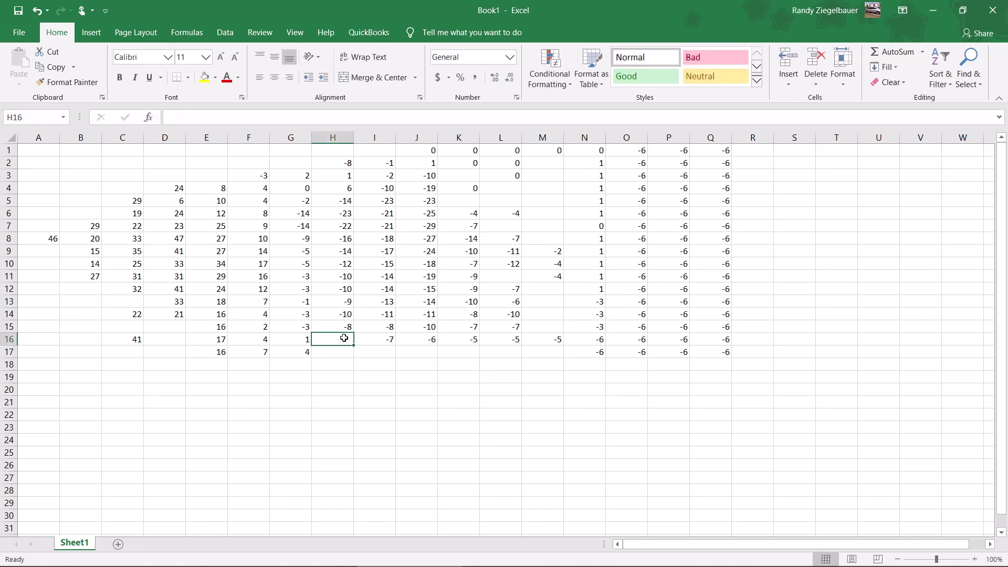
text(-7)
key(Return)
text(-6)
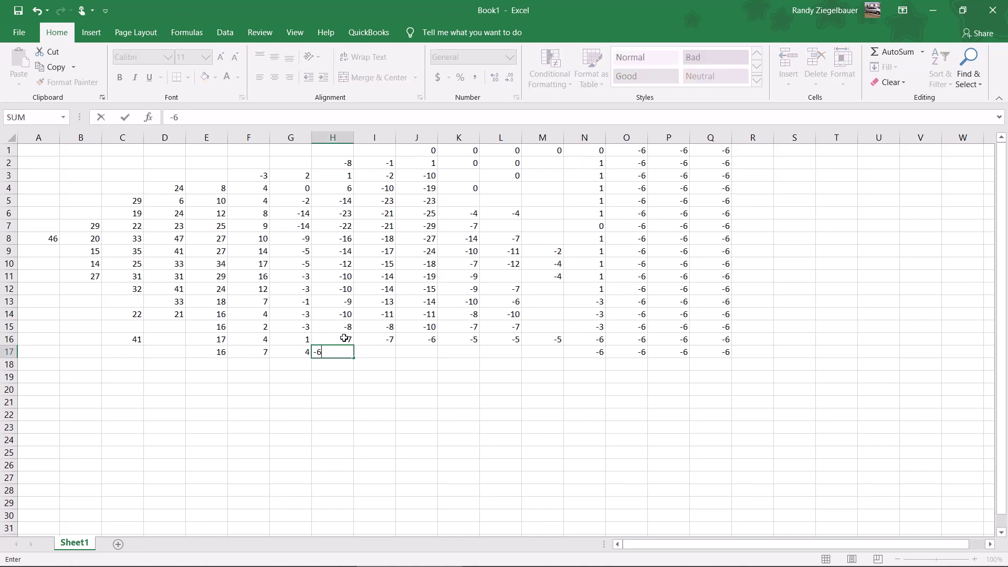
key(Tab)
text(-6)
key(Tab)
text(-6)
key(Return)
Step: Fill K17 through M17 with -5
key(Up)
key(Right)
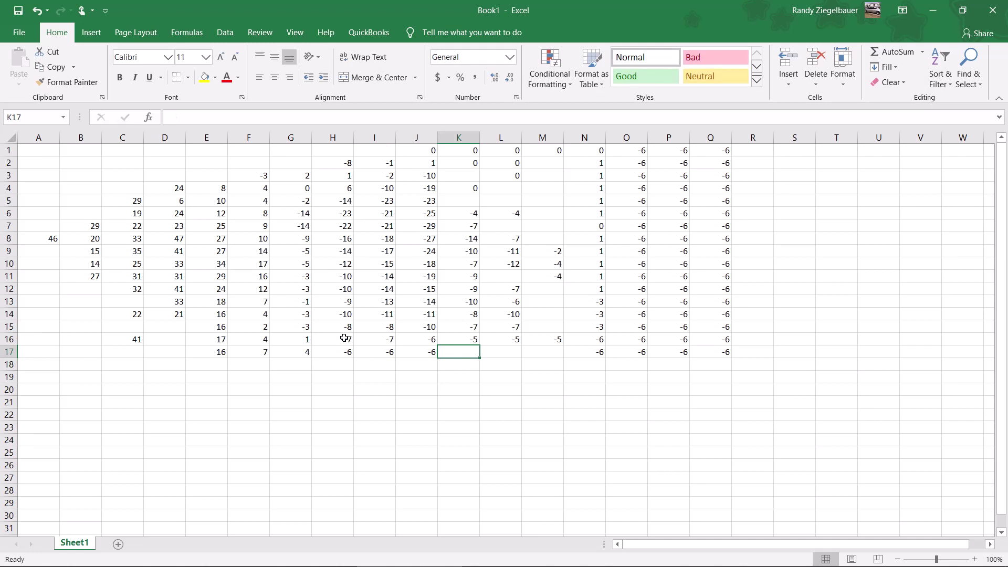
text(-5)
key(Tab)
text(-5)
key(Tab)
text(-5)
key(Tab)
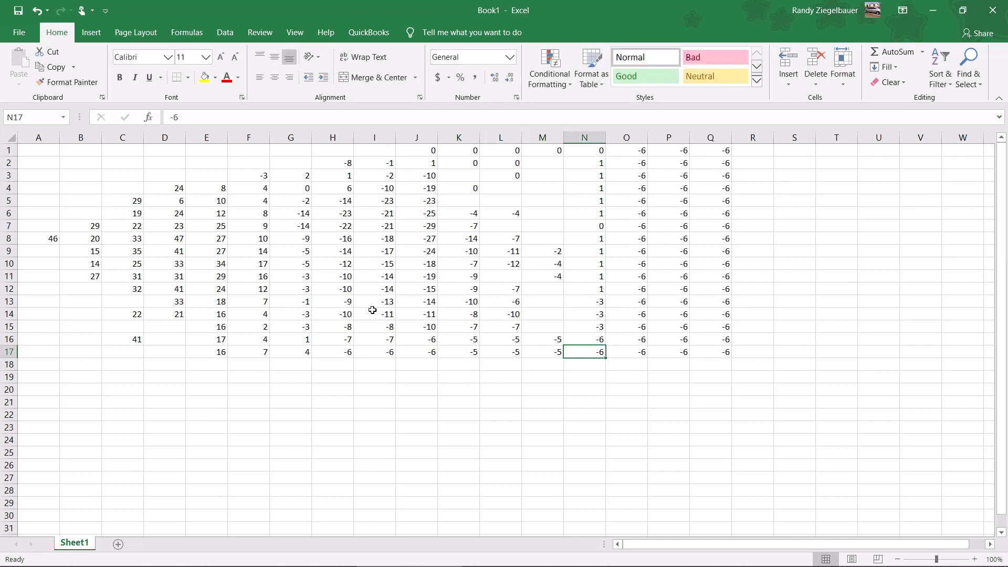
Step: Fill the column M gap, cells M12–M16, with -5
click(555, 290)
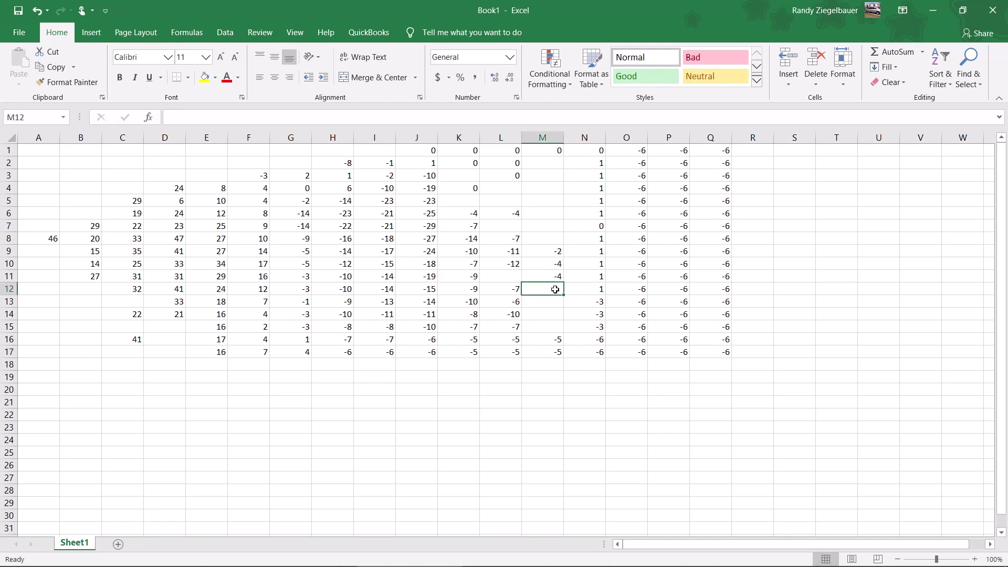
text(-5)
key(Return)
text(-5)
key(Return)
text(-5)
key(Return)
text(-5)
key(Return)
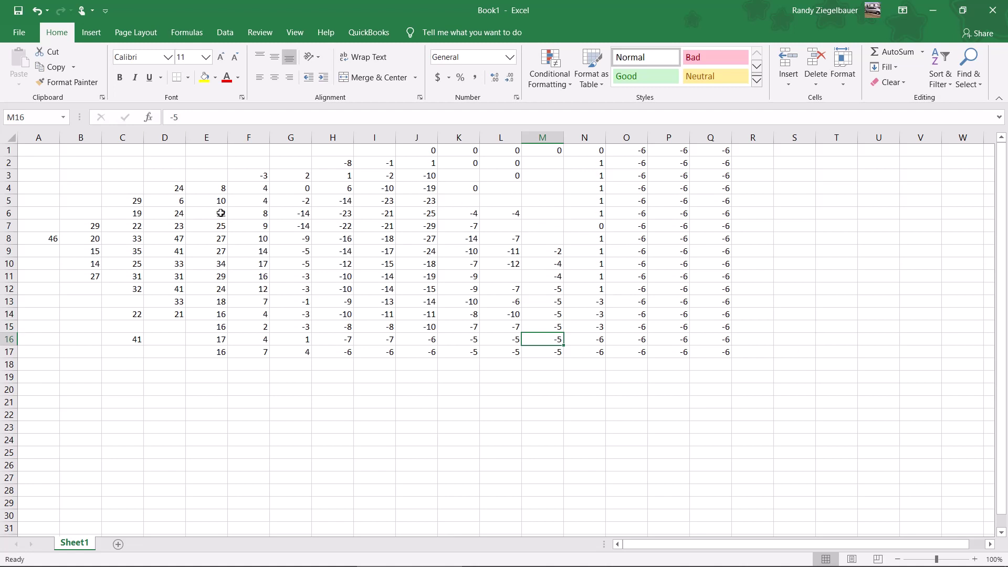
Step: Enter 20 into A1 and A3, with A2 mistakenly getting 2
click(45, 153)
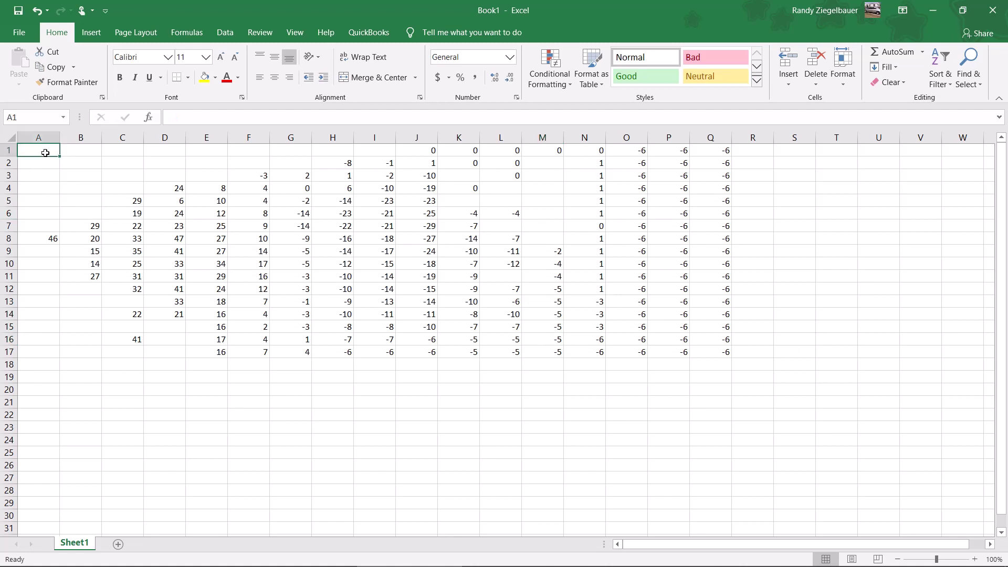
text(20)
key(Return)
text(2)
key(Return)
text(020)
key(ctrl+Return)
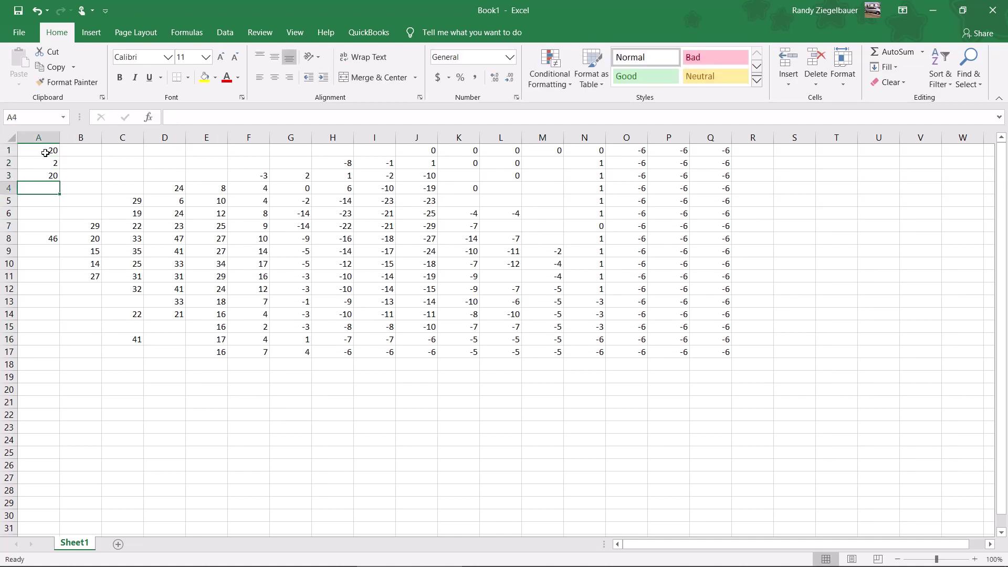
Step: Correct A2 to 20 and put 20 in A17
click(48, 166)
text(2-)
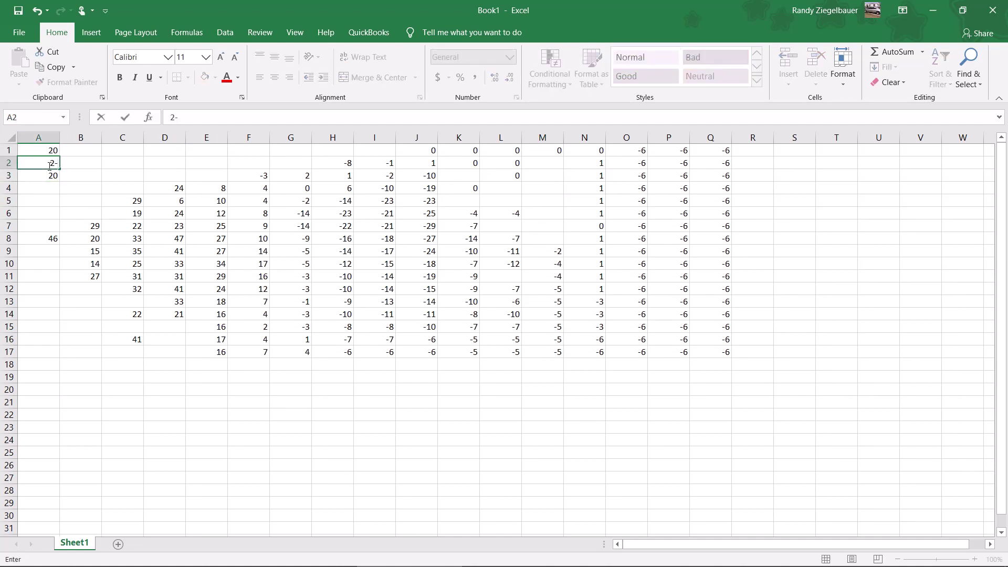
key(Return)
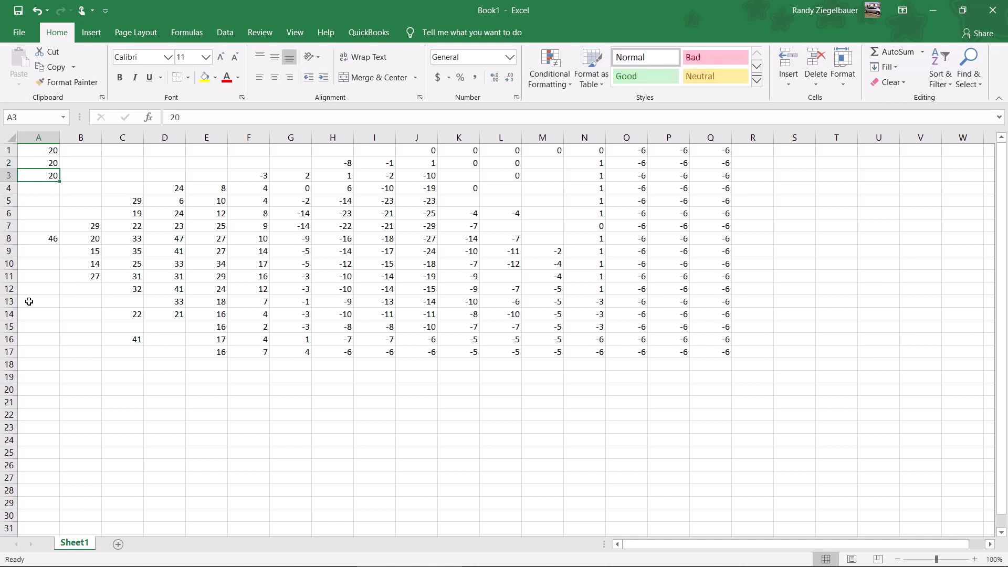
click(39, 350)
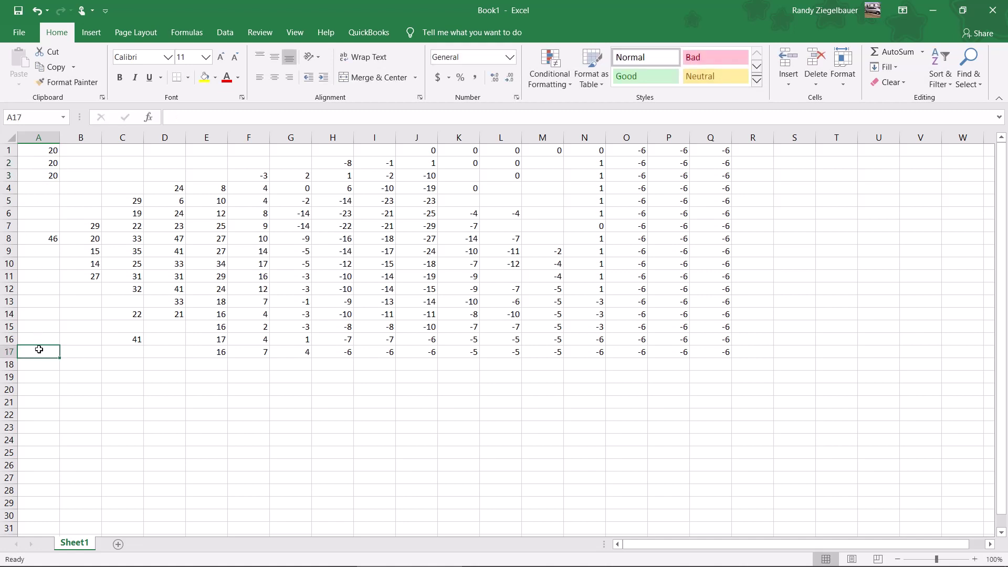
text(20)
key(Return)
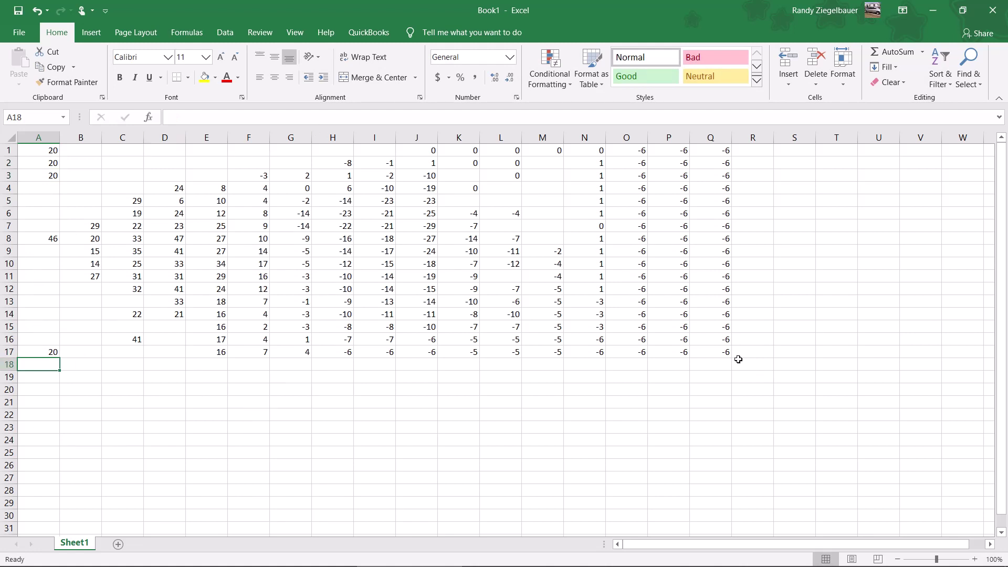
Step: Select the grid A1:Q17 and copy it
drag(716, 352, 243, 191)
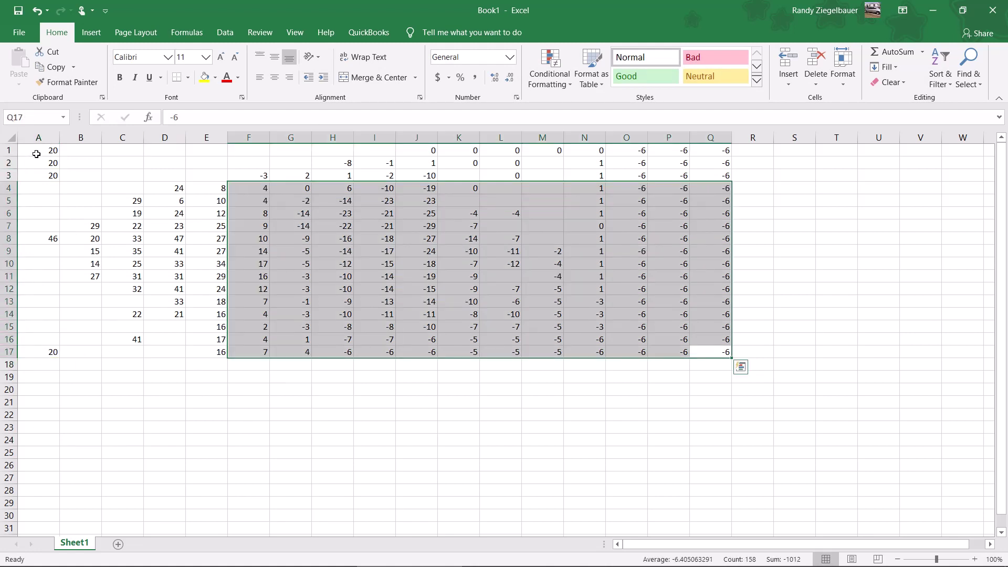
drag(35, 152, 717, 349)
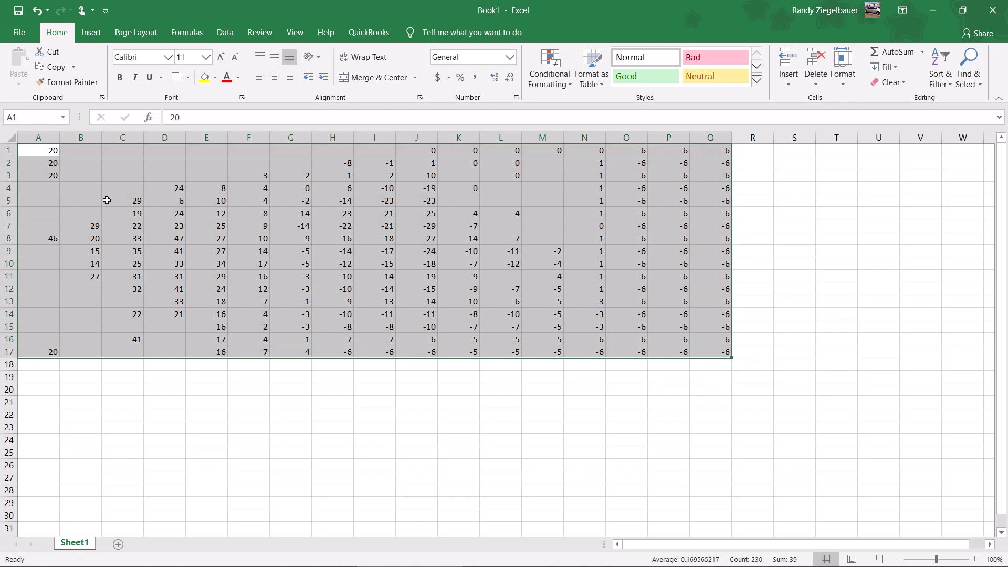
right_click(36, 154)
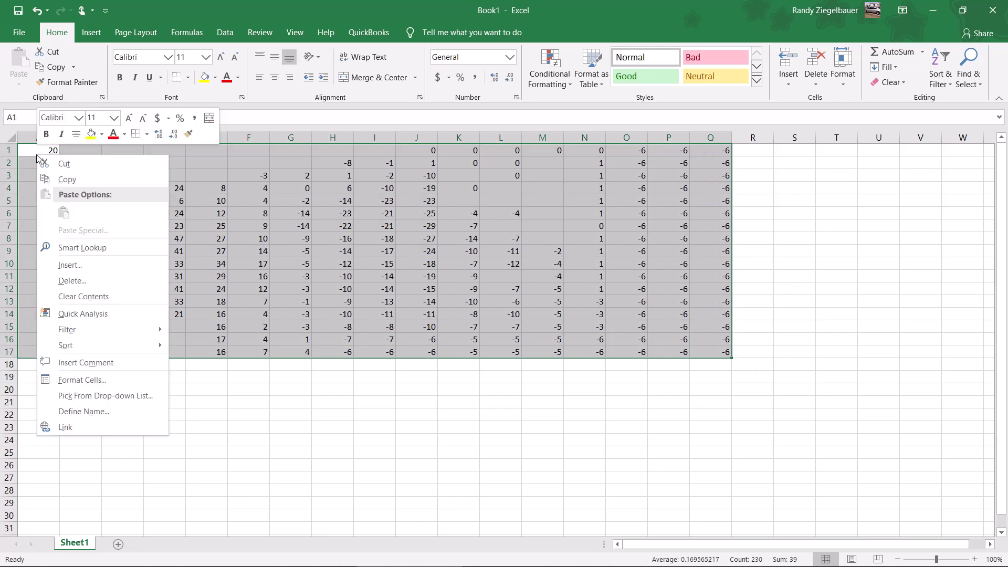
click(66, 178)
Step: In VCM Editor's Speed Density VE Bank 1 table, Paste Special with Multiply by % - Half
mouse_move(235, 560)
mouse_move(314, 556)
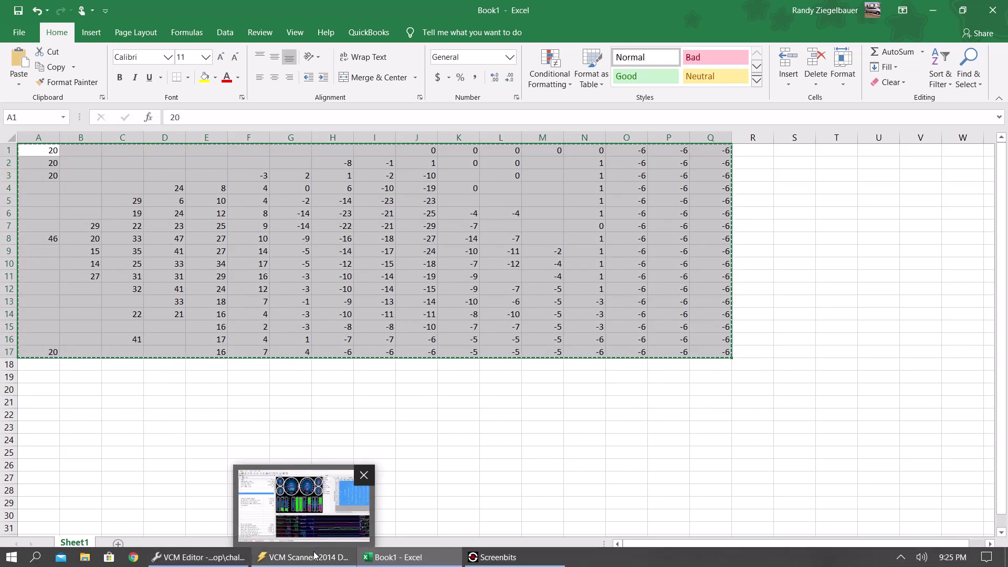
click(199, 557)
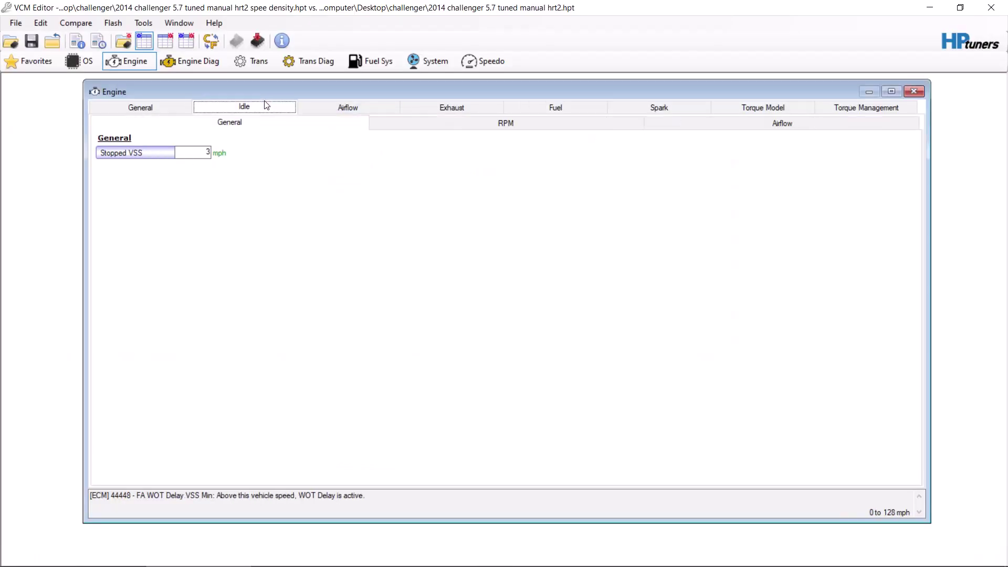
click(348, 106)
click(267, 171)
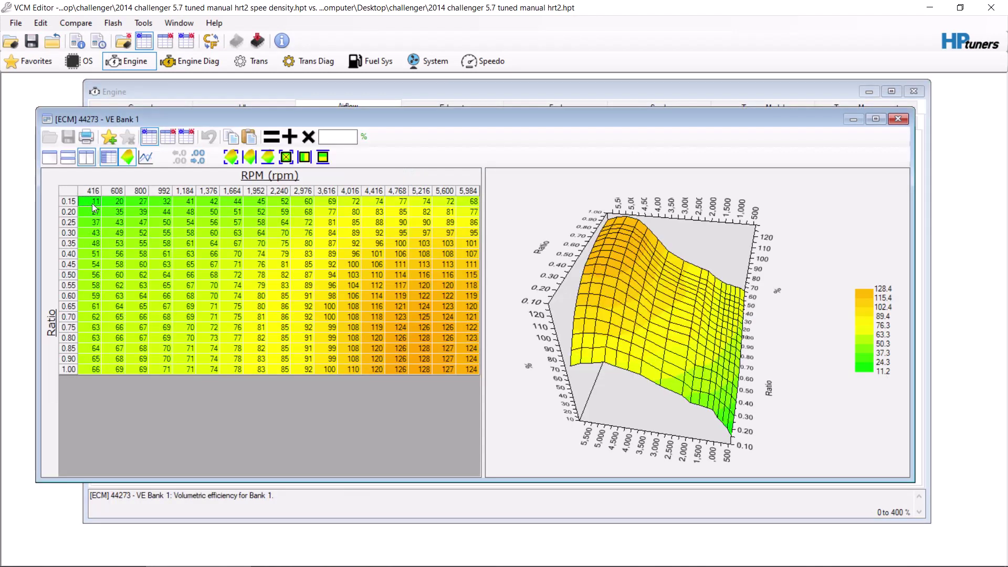
right_click(97, 202)
mouse_move(180, 261)
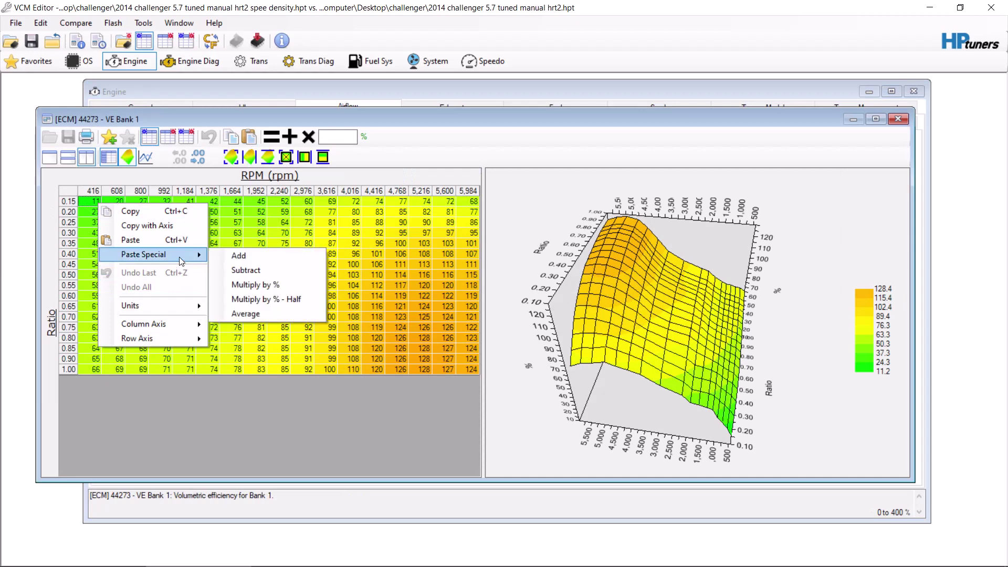
click(275, 298)
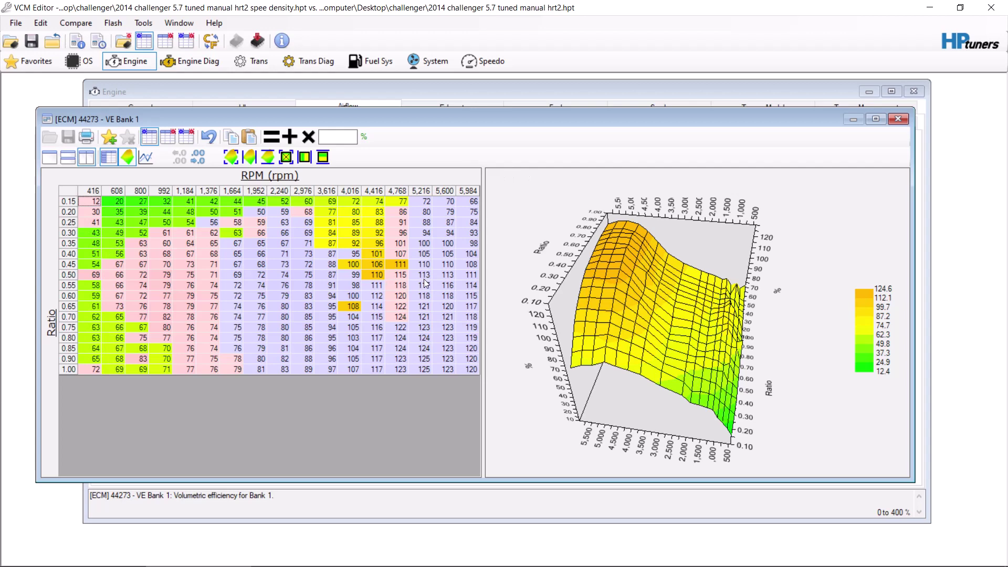
Step: Undo the VE Bank 1 multiply and inspect cells around 0.45–0.50 at 4,016–4,416 rpm
click(208, 138)
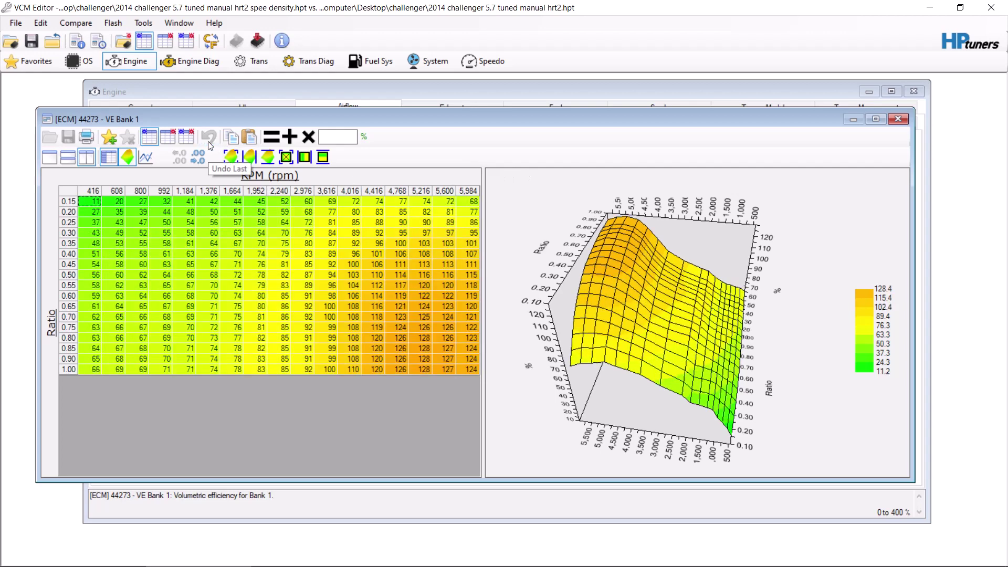
click(638, 295)
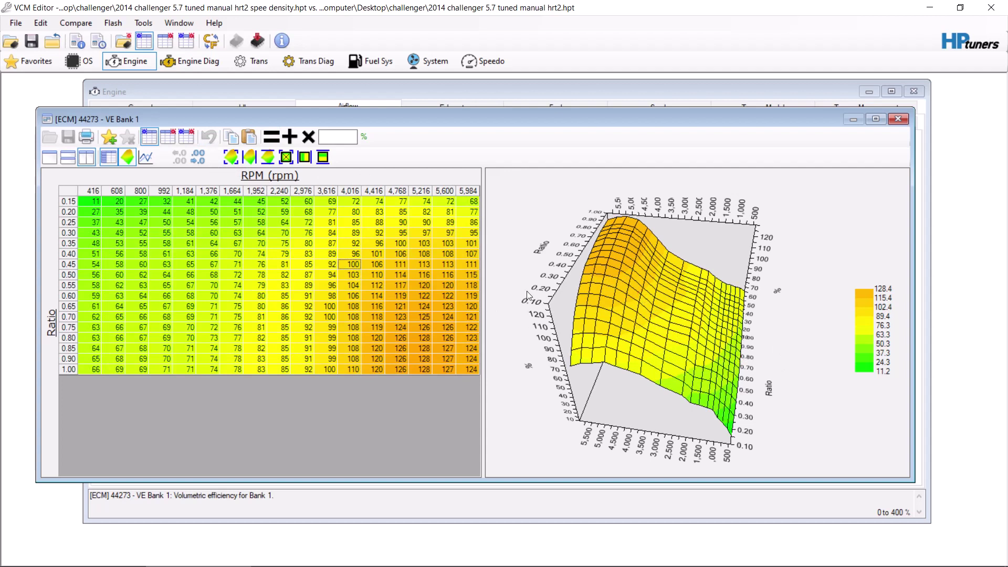
mouse_move(638, 291)
mouse_down()
mouse_move(642, 272)
mouse_move(626, 278)
mouse_up()
Step: Close VE Bank 1 and set the Power Enrich delay RPM Max to 0
click(898, 120)
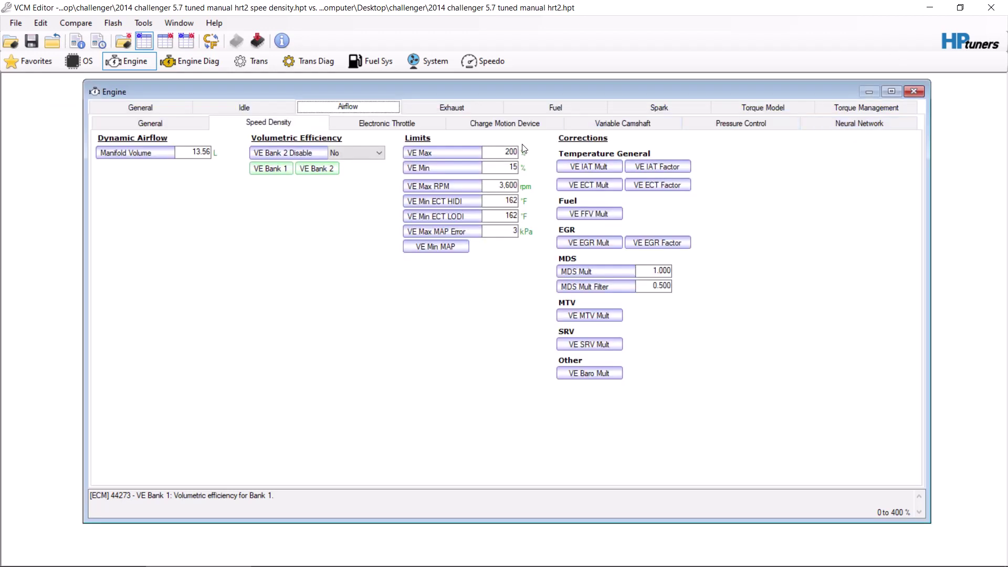
click(546, 108)
click(348, 182)
text(0)
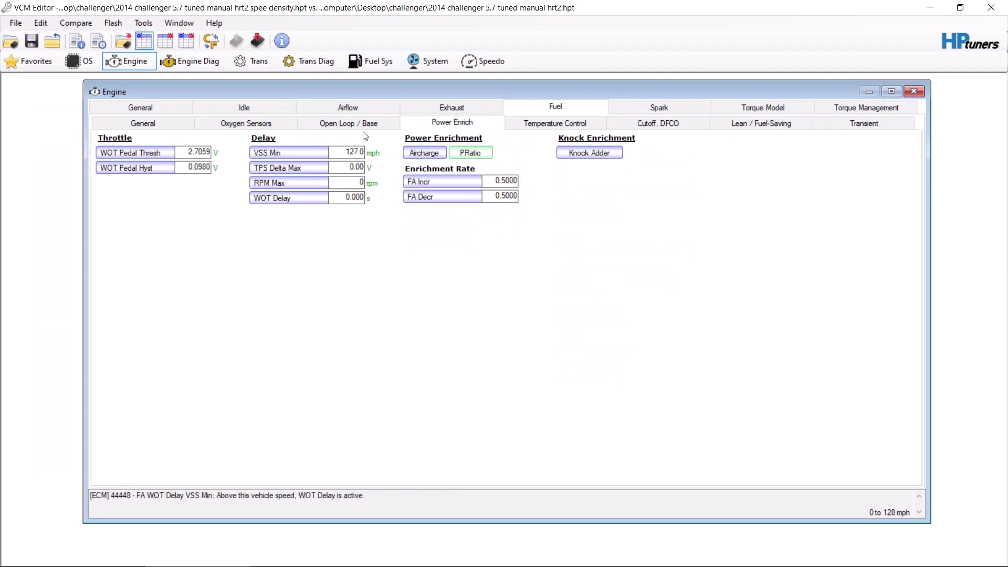
Step: Set DFCO Enable ECT to 81 °F and move on to the Airflow Neural Network page
click(542, 125)
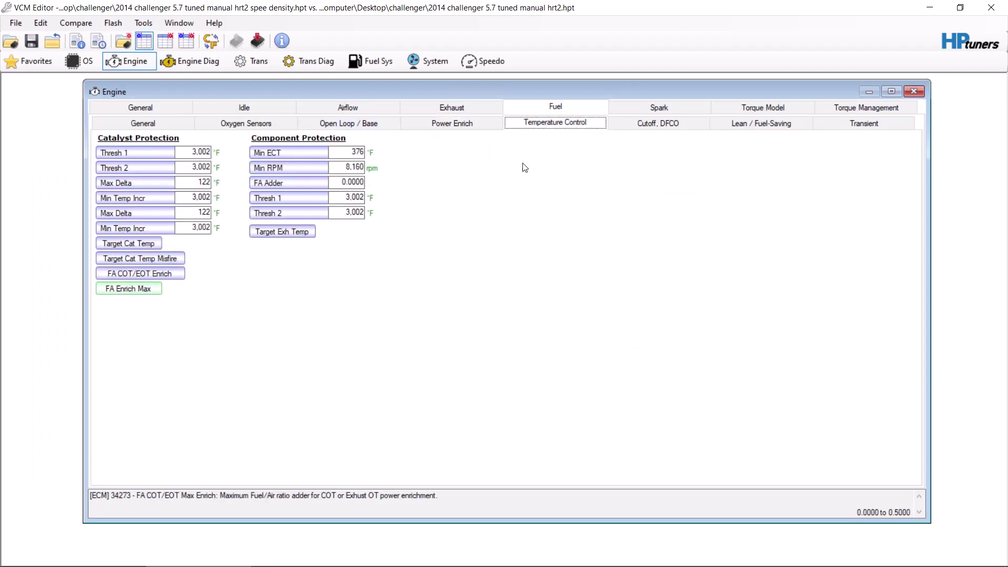
click(622, 125)
click(340, 153)
text(81)
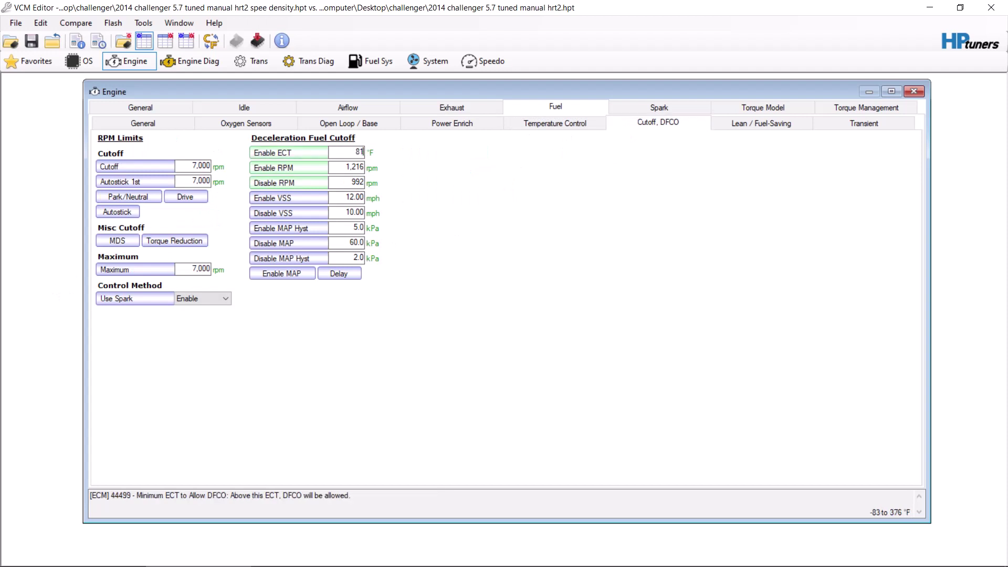
key(Tab)
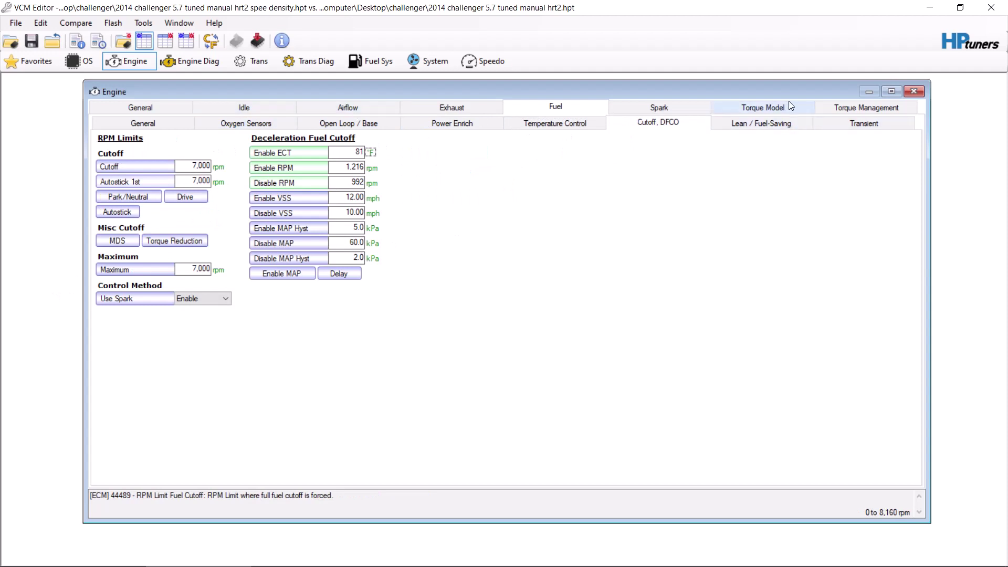
click(367, 105)
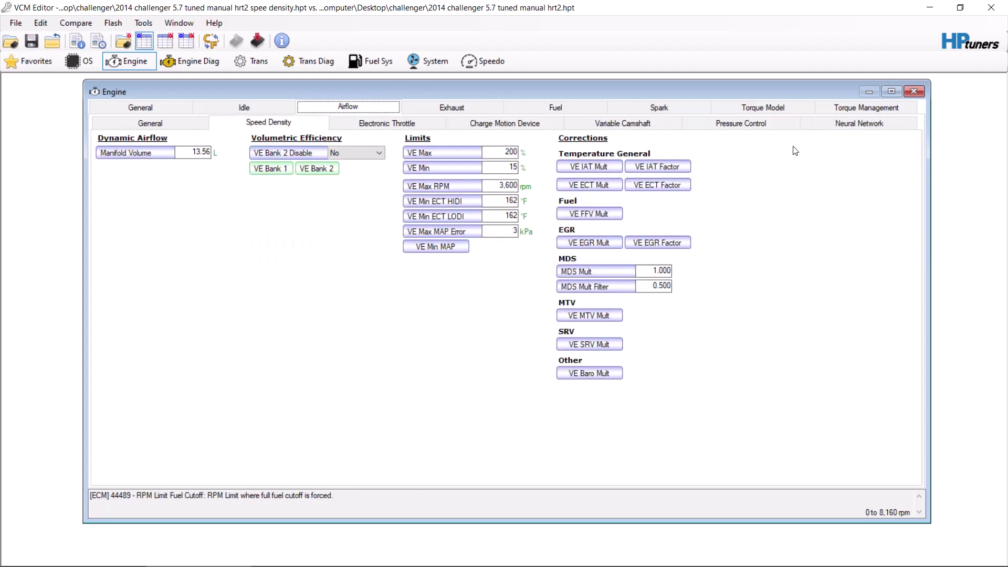
click(839, 125)
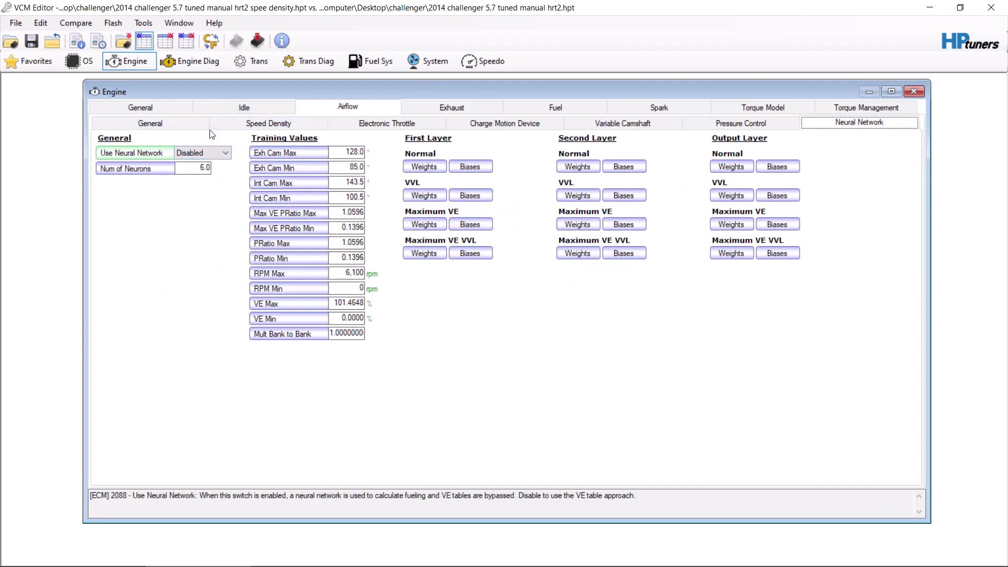
Step: Show the Engine Idle RPM setpoint page
click(241, 108)
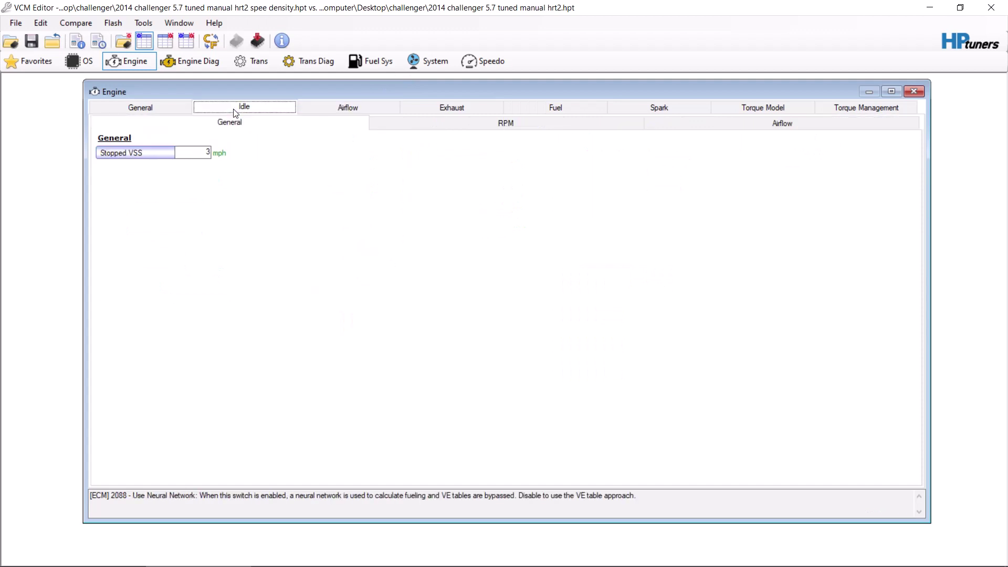
click(173, 108)
click(264, 106)
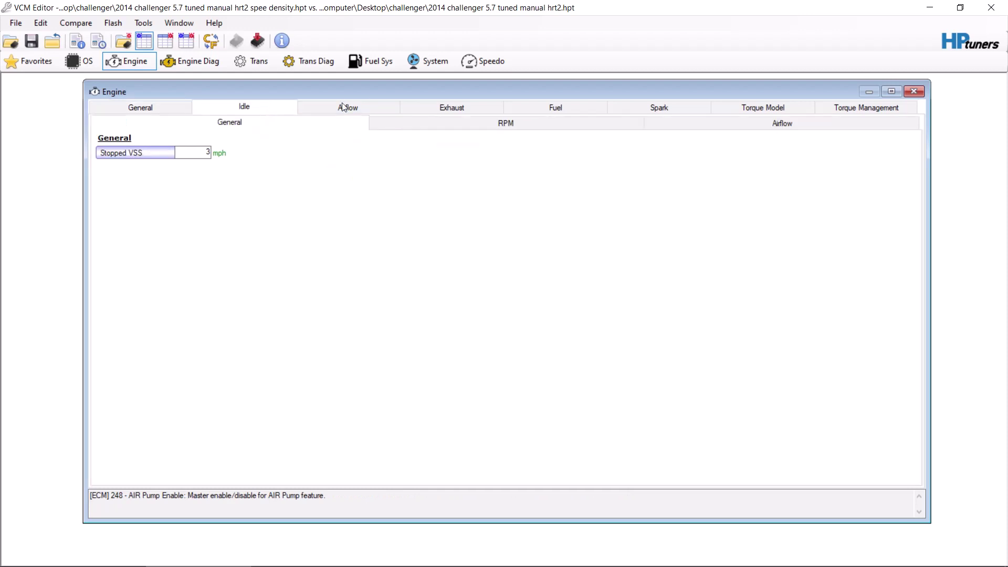
click(445, 126)
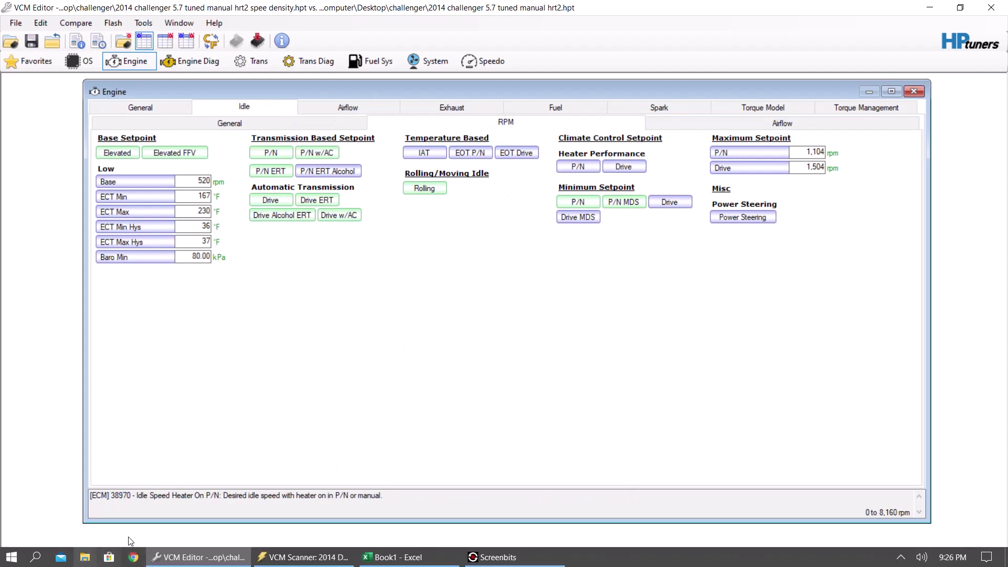
click(549, 564)
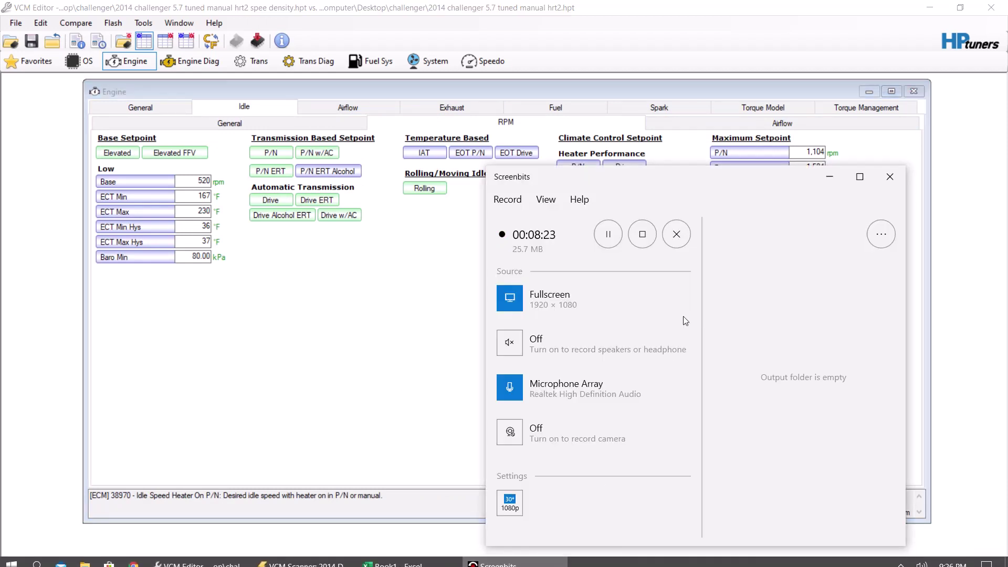